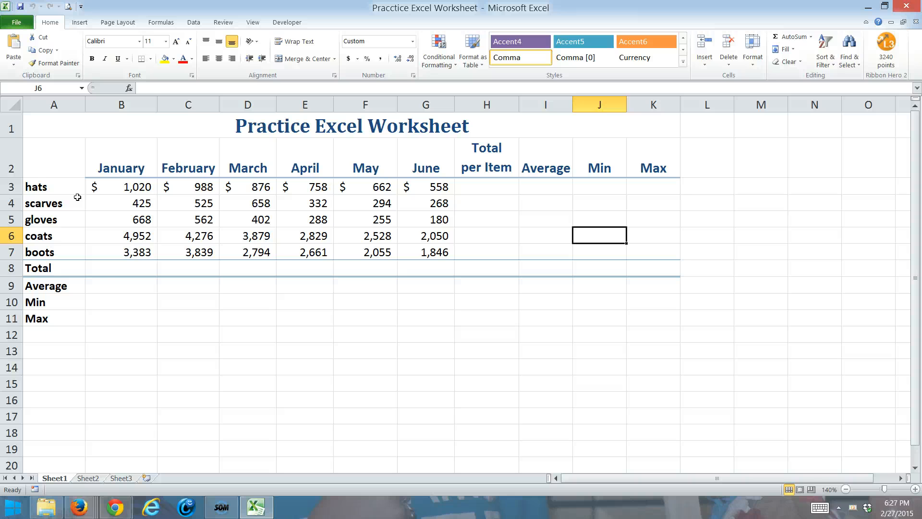
Step: Enter the sample syntax =KEYWORD(arguments) in cell E12, and clear the cell again
{"action": "left_click", "coordinate": [319, 335]}
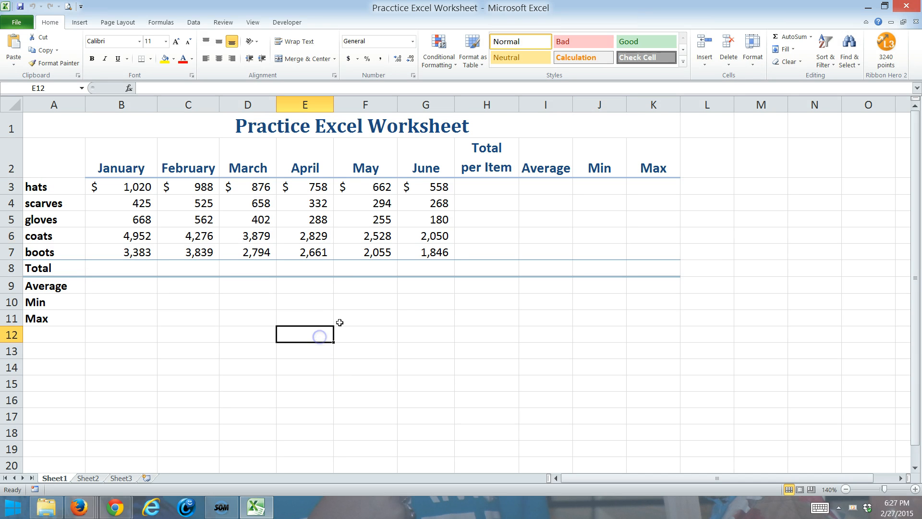
{"action": "type", "text": "'"}
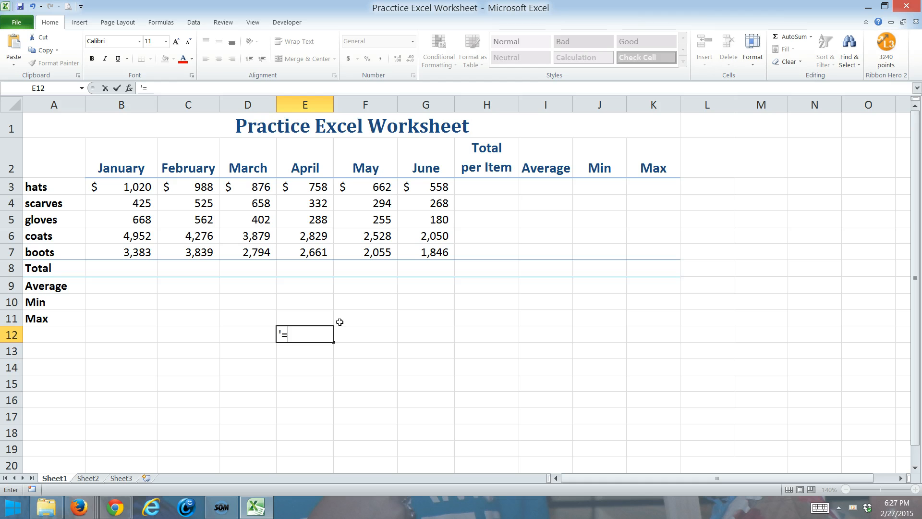
{"action": "key", "text": "BackSpace"}
{"action": "type", "text": "=KEY"}
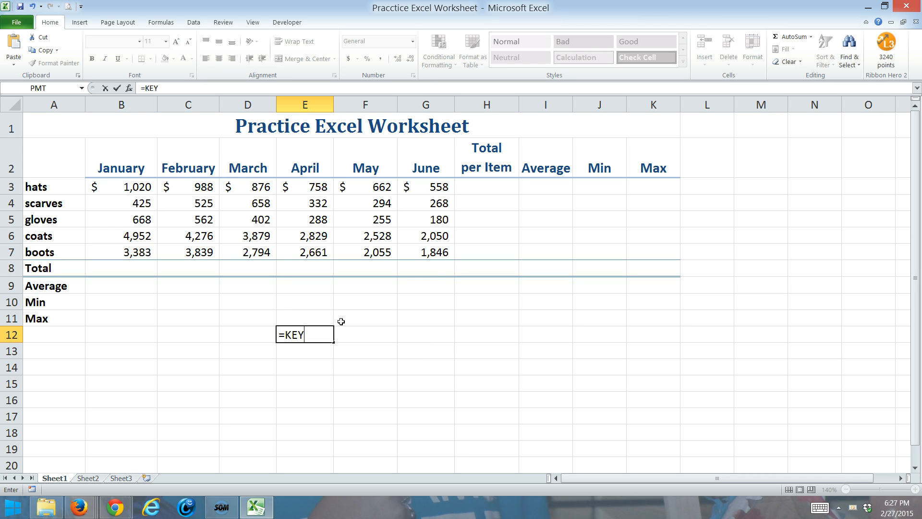
{"action": "type", "text": "WORD"}
{"action": "type", "text": "(ar"}
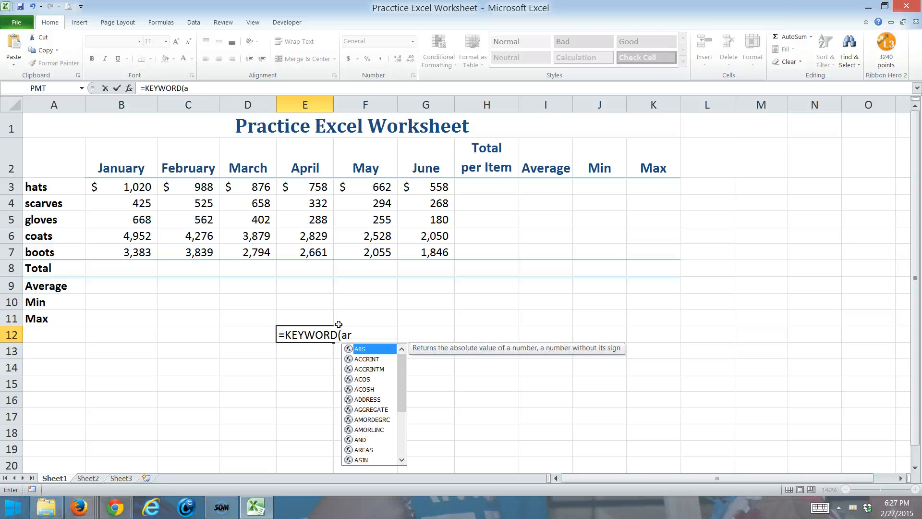
{"action": "type", "text": "gur"}
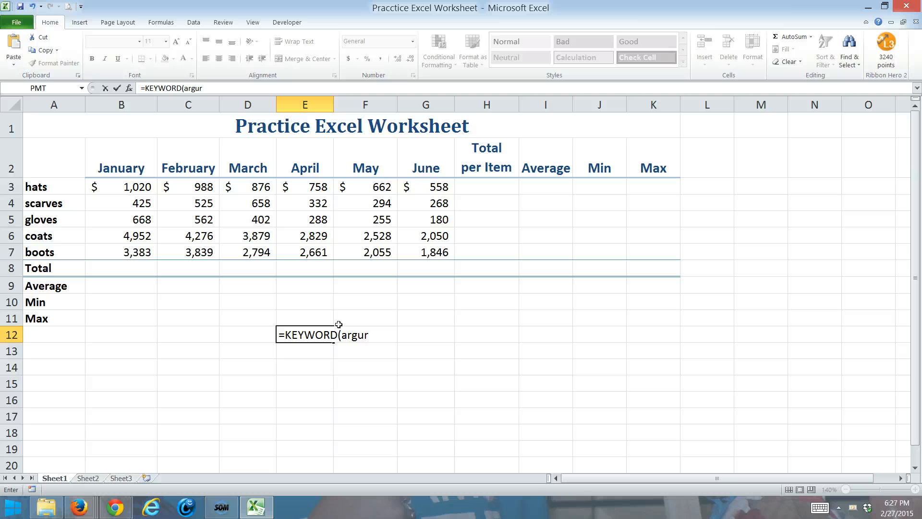
{"action": "key", "text": "BackSpace"}
{"action": "type", "text": "ments)"}
{"action": "key", "text": "Return"}
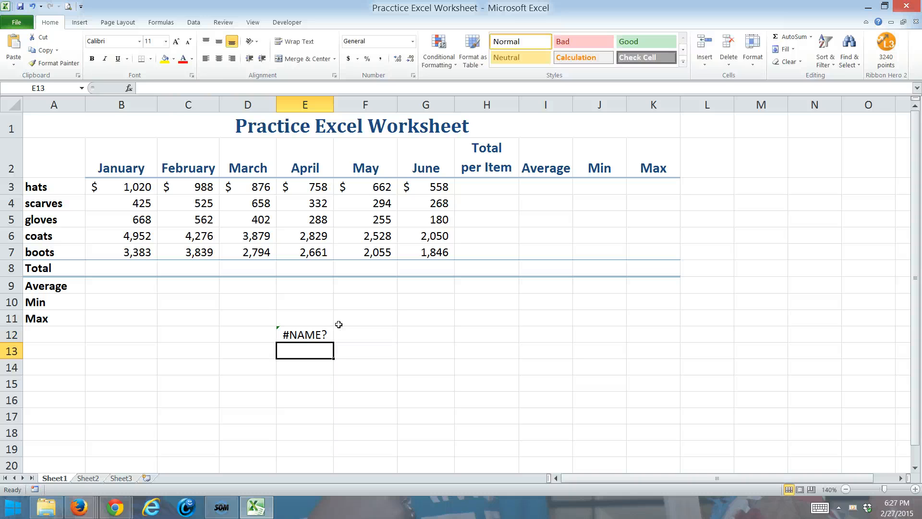
{"action": "left_click", "coordinate": [319, 334]}
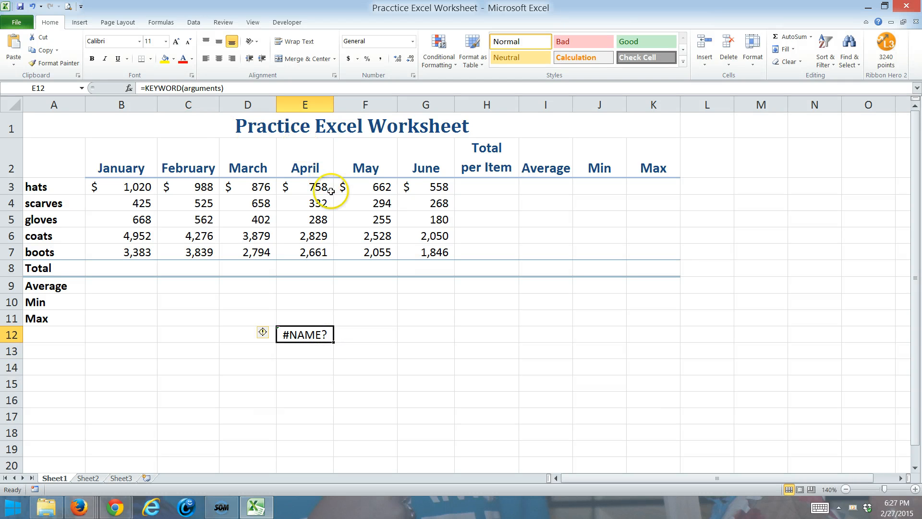
{"action": "key", "text": "Delete"}
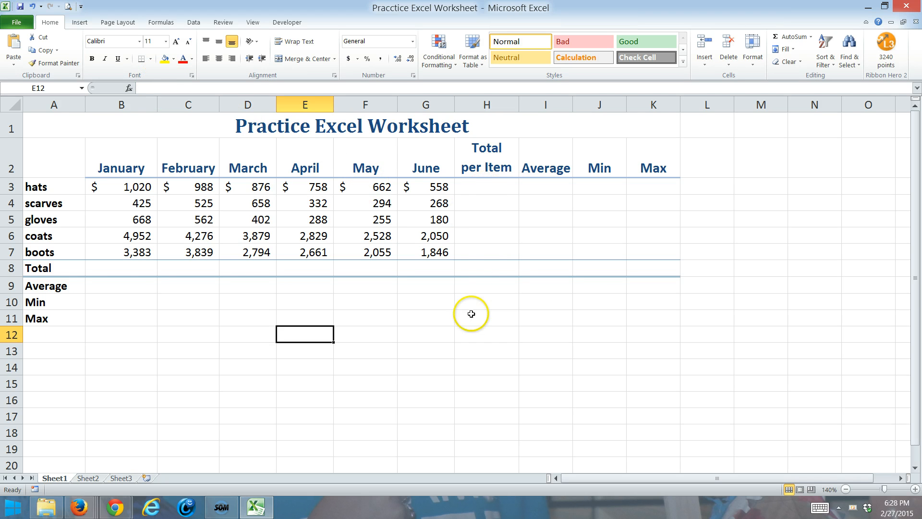
Step: Examine the AutoSum function choices and the Insert Function dialog for the hats total cell H3, inserting nothing
{"action": "left_click", "coordinate": [496, 189]}
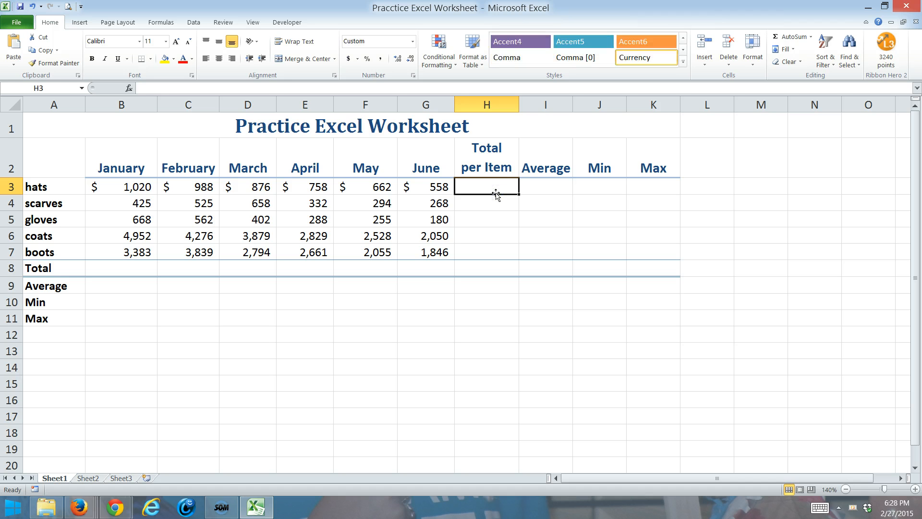
{"action": "left_click", "coordinate": [811, 37]}
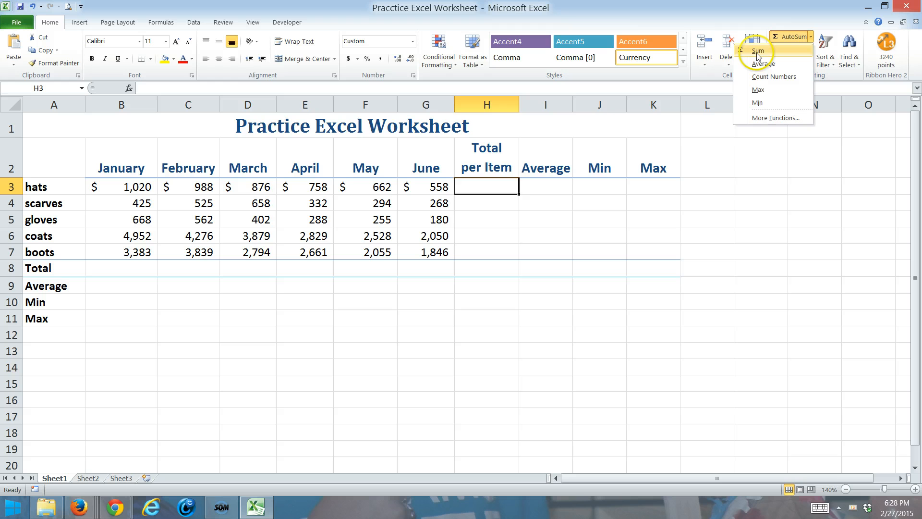
{"action": "left_click", "coordinate": [774, 118]}
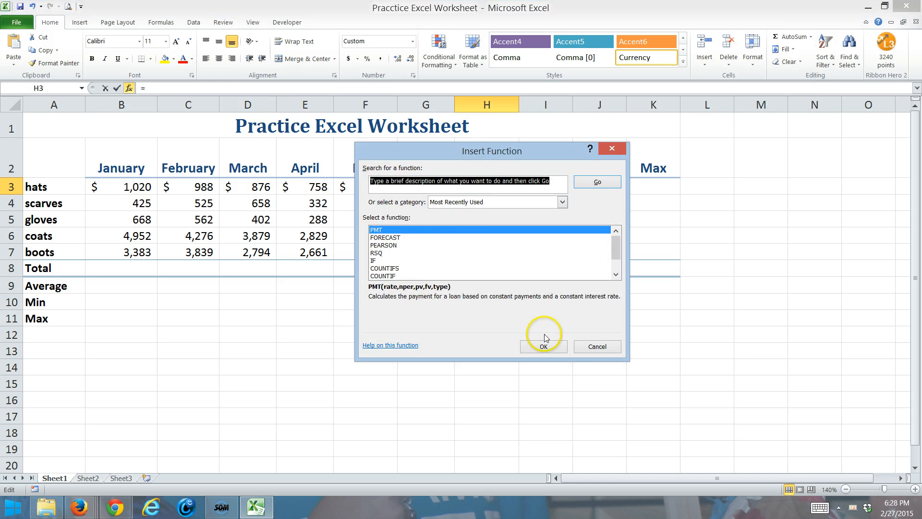
{"action": "left_click", "coordinate": [594, 348]}
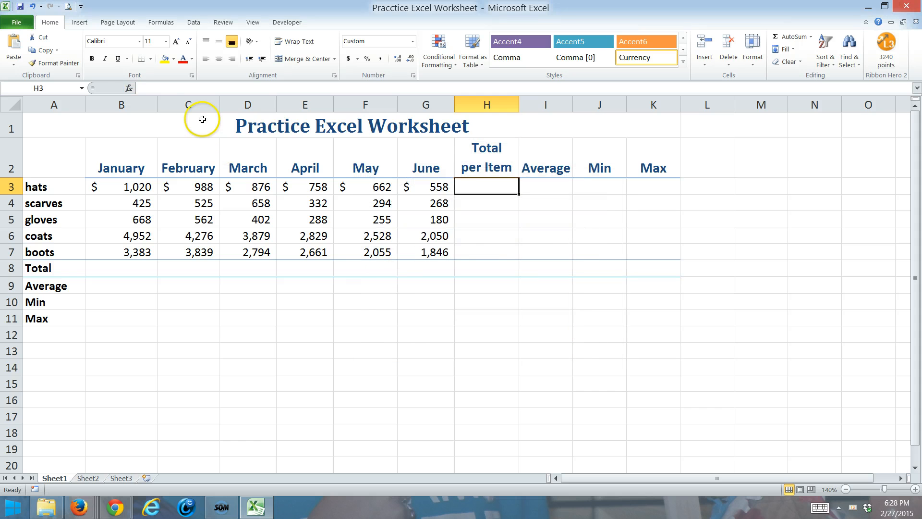
{"action": "left_click", "coordinate": [128, 89]}
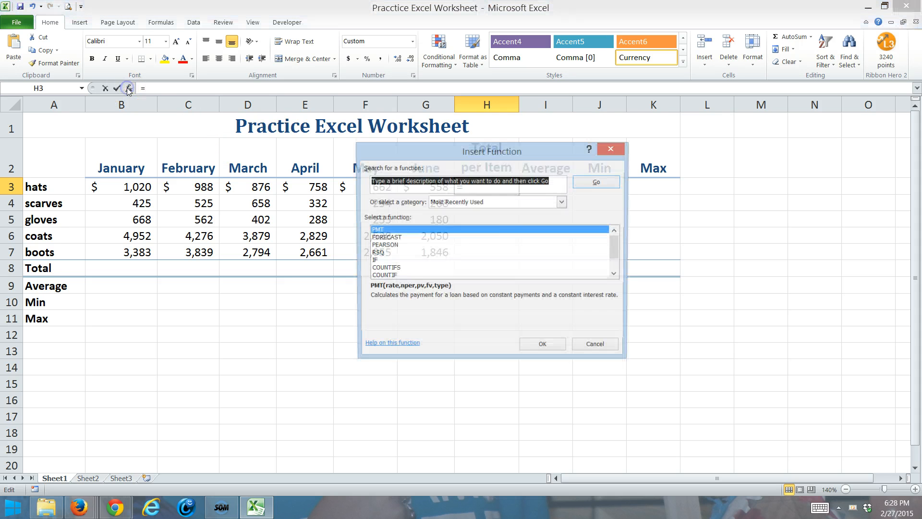
{"action": "left_click", "coordinate": [595, 347]}
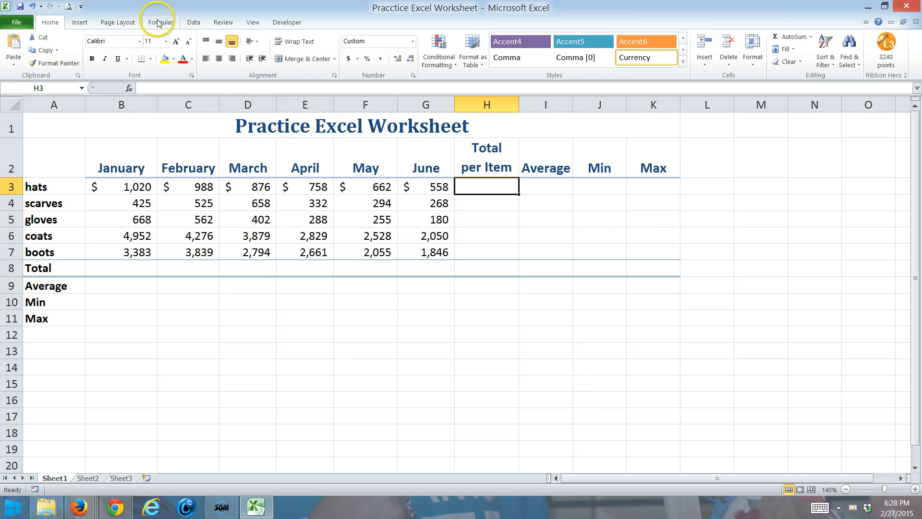
Step: Examine the function library categories, including Financial, Logical, Text, Date & Time, Lookup & Reference, Math & Trig and More Functions
{"action": "left_click", "coordinate": [158, 22]}
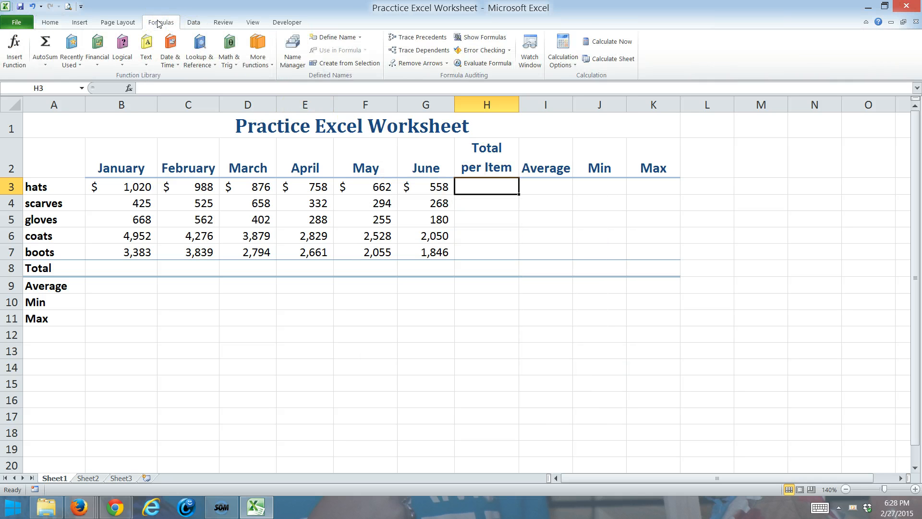
{"action": "left_click", "coordinate": [44, 63]}
{"action": "left_click", "coordinate": [43, 65]}
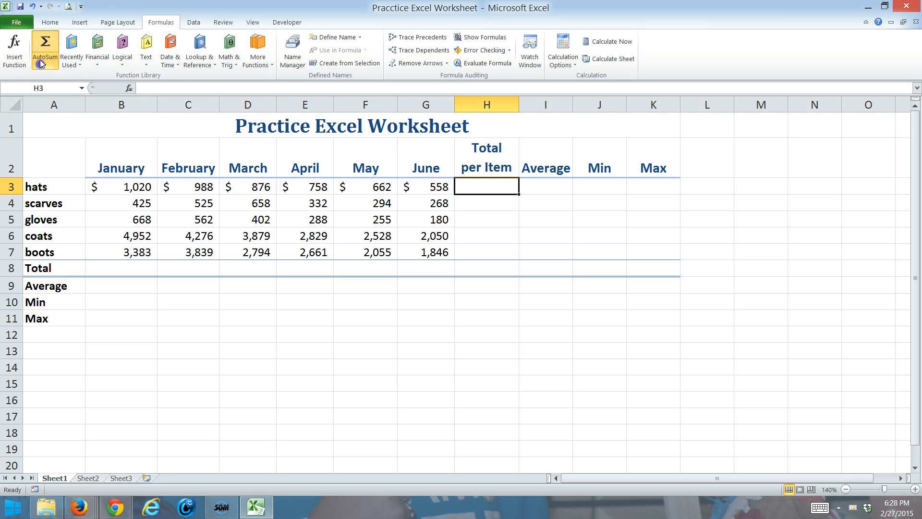
{"action": "left_click", "coordinate": [97, 57]}
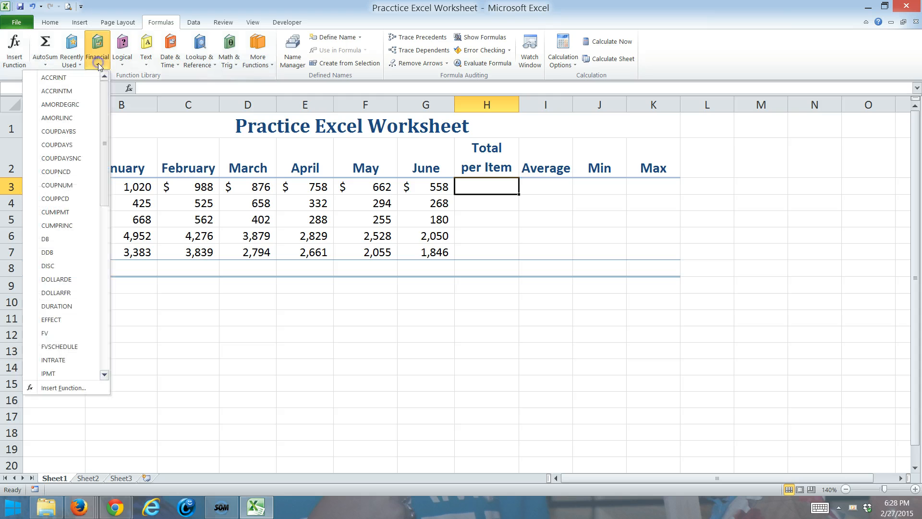
{"action": "left_click", "coordinate": [105, 100]}
{"action": "left_click_drag", "start_coordinate": [105, 100], "coordinate": [93, 72]}
{"action": "left_click", "coordinate": [126, 59]}
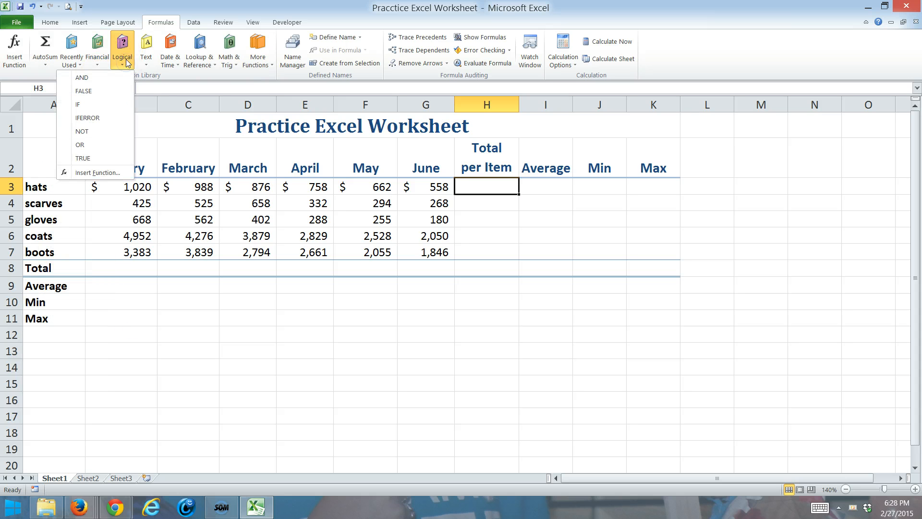
{"action": "left_click", "coordinate": [152, 57]}
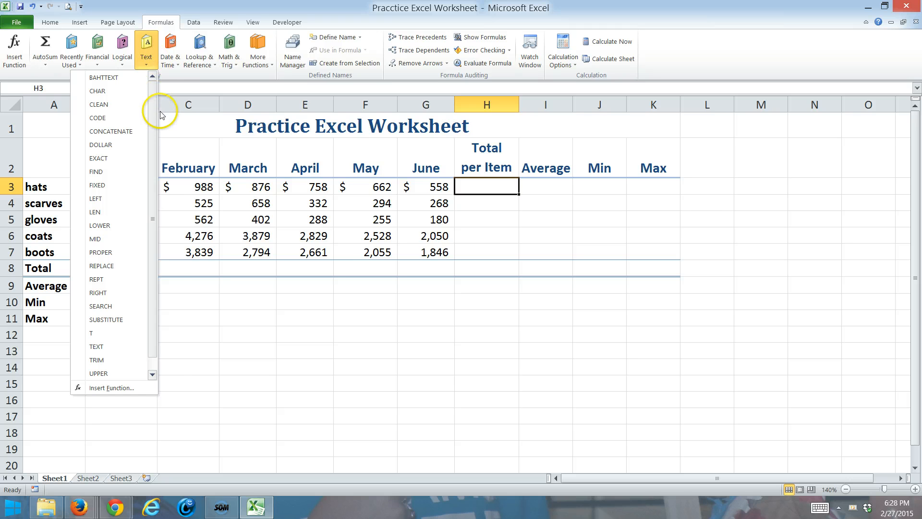
{"action": "left_click", "coordinate": [166, 65]}
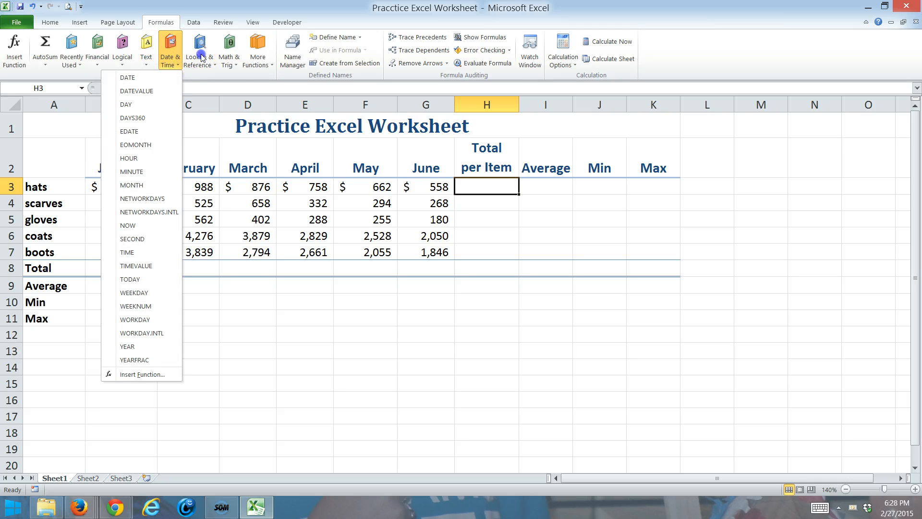
{"action": "left_click", "coordinate": [201, 61]}
{"action": "left_click", "coordinate": [227, 59]}
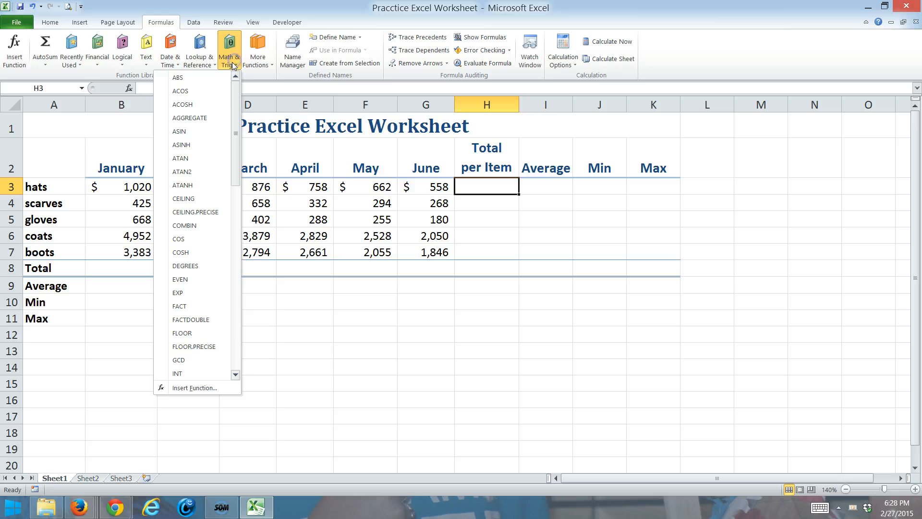
{"action": "mouse_move", "coordinate": [232, 120]}
{"action": "left_mouse_down"}
{"action": "mouse_move", "coordinate": [234, 374]}
{"action": "mouse_move", "coordinate": [235, 111]}
{"action": "left_mouse_up"}
{"action": "left_click", "coordinate": [268, 63]}
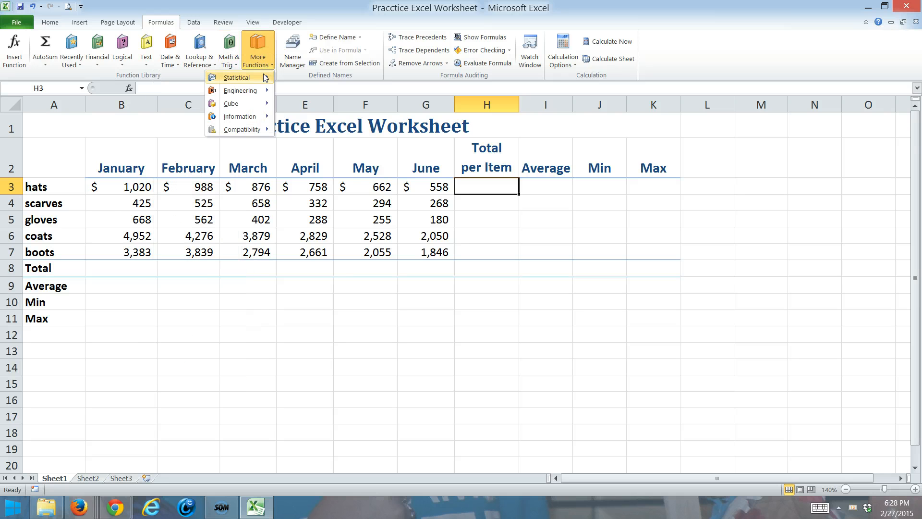
{"action": "mouse_move", "coordinate": [258, 94]}
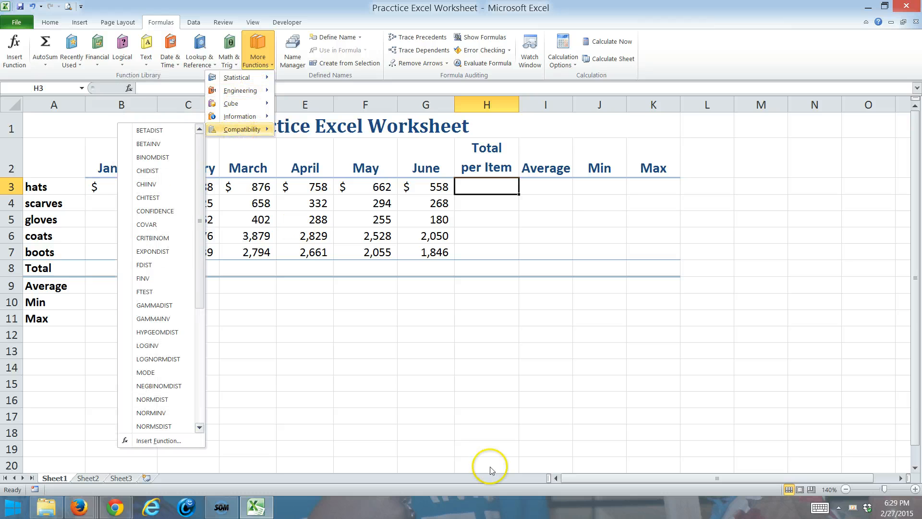
{"action": "left_click", "coordinate": [304, 328]}
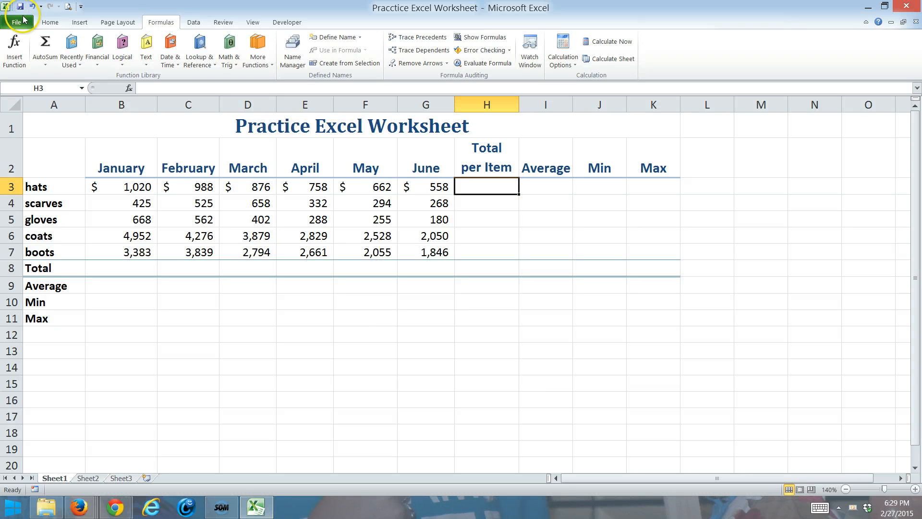
Step: Review the AutoSum function choices and highlight the hats values from January to June in B3:G3
{"action": "left_click", "coordinate": [50, 22]}
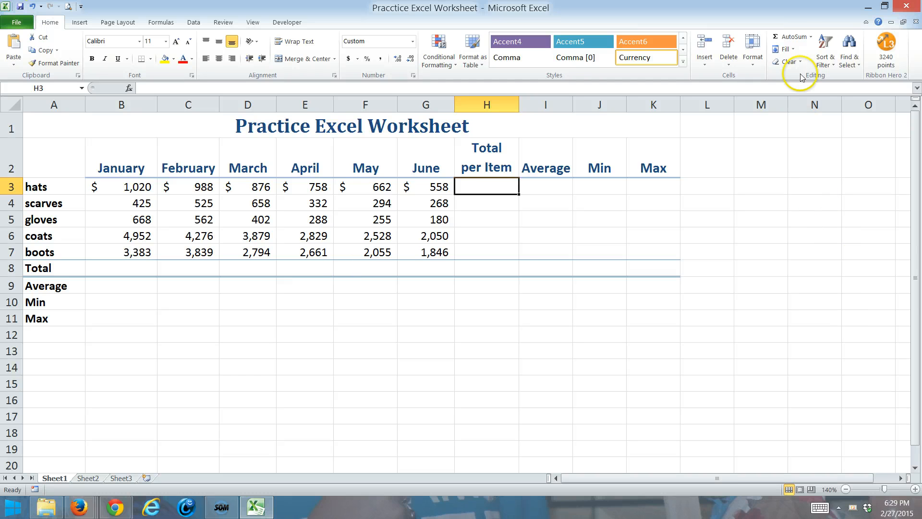
{"action": "left_click", "coordinate": [810, 37]}
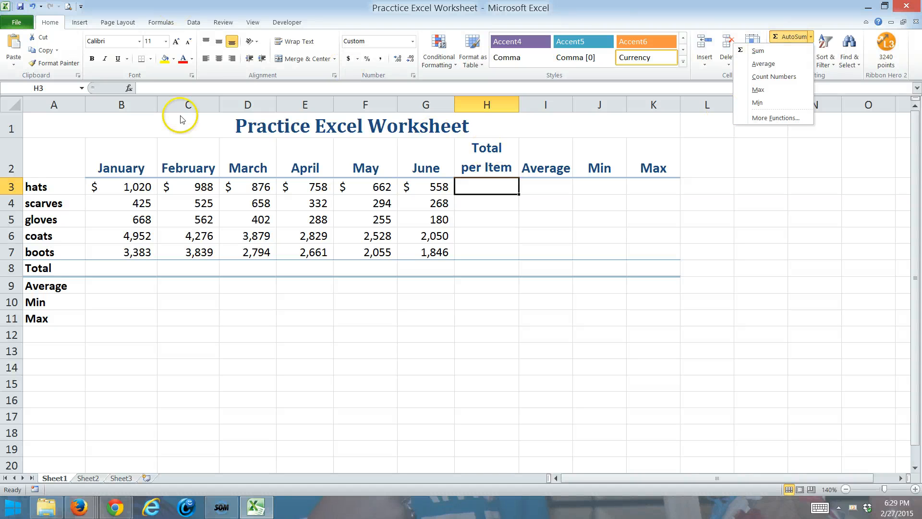
{"action": "left_click", "coordinate": [138, 250]}
{"action": "left_click_drag", "start_coordinate": [115, 187], "coordinate": [430, 189]}
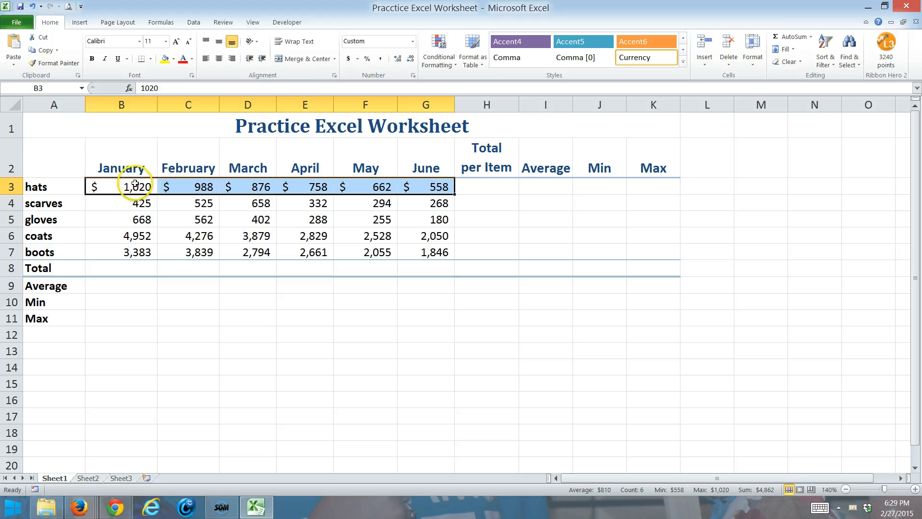
{"action": "left_click", "coordinate": [107, 187]}
{"action": "left_click_drag", "start_coordinate": [208, 193], "coordinate": [413, 186]}
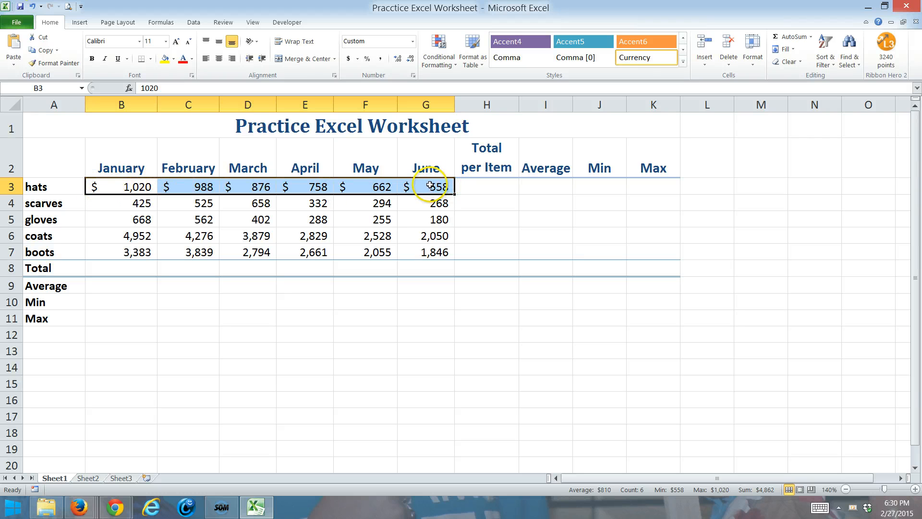
Step: Total the January to June hats values in cell H3 using AutoSum with the range B3:G3
{"action": "left_click", "coordinate": [482, 184]}
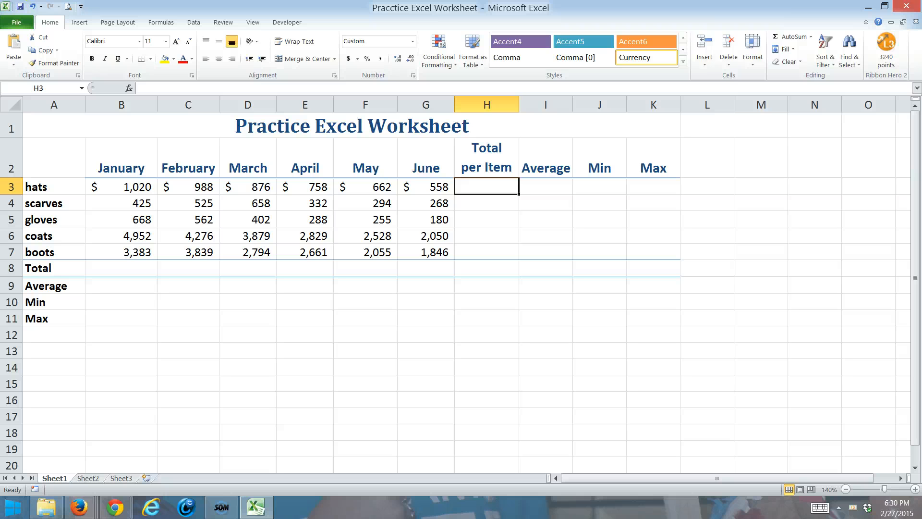
{"action": "left_click", "coordinate": [795, 37]}
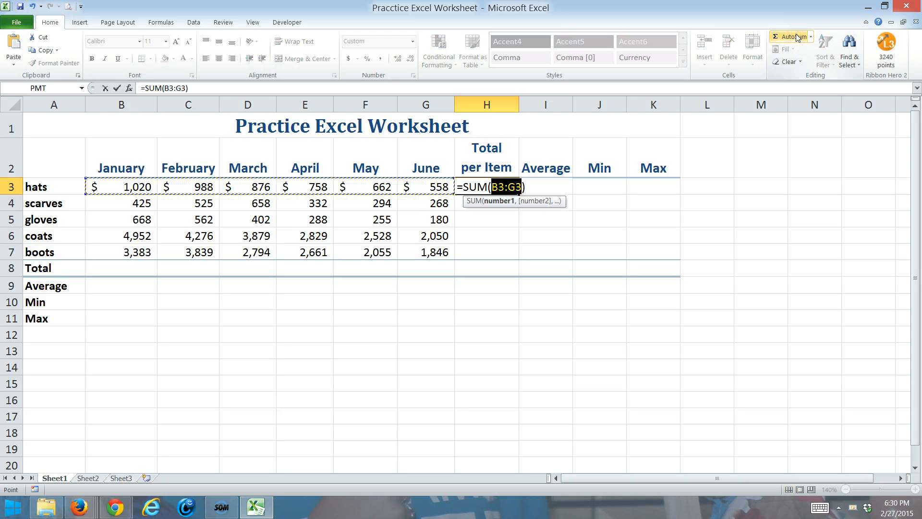
{"action": "left_click", "coordinate": [799, 39]}
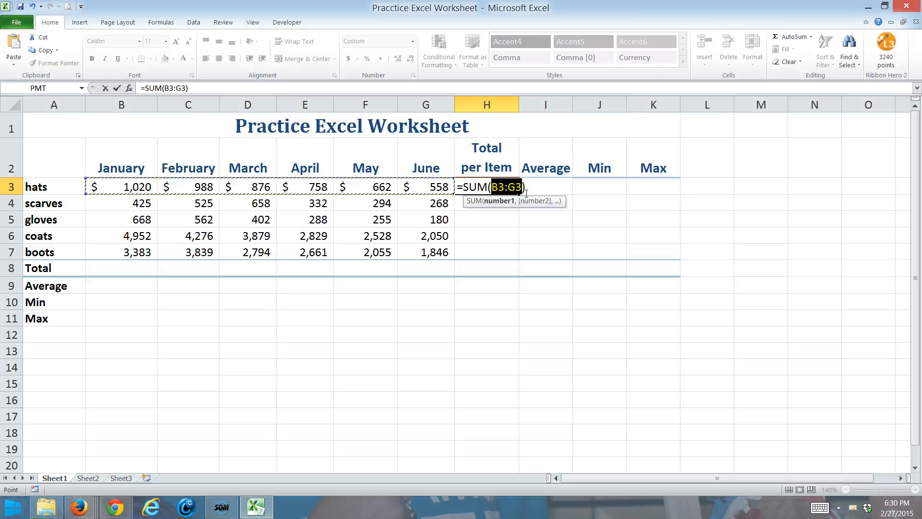
{"action": "key", "text": "Return"}
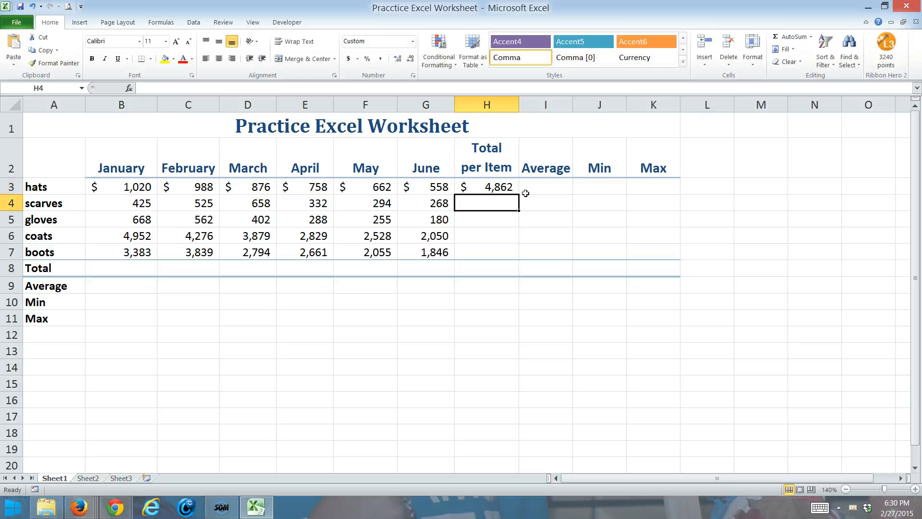
Step: Fill the hats total formula from H3 down through H8 without formatting
{"action": "left_click", "coordinate": [491, 188]}
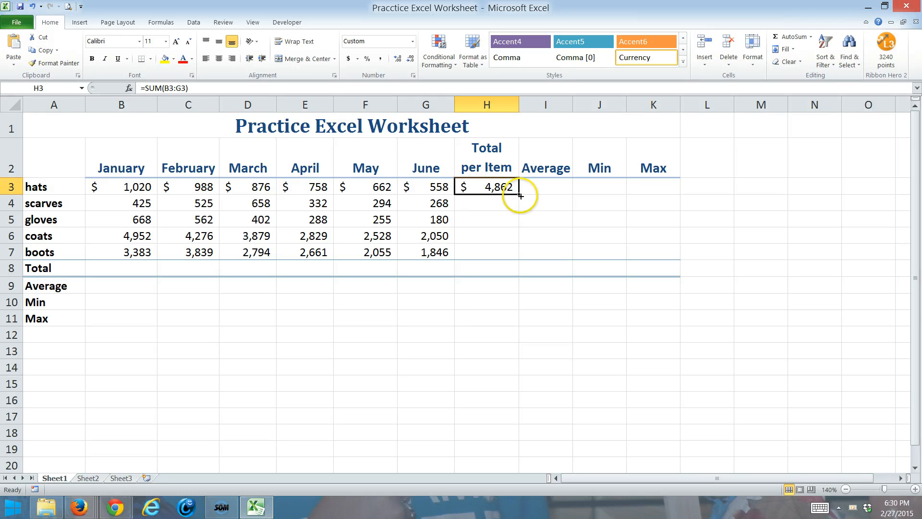
{"action": "left_click_drag", "start_coordinate": [519, 195], "coordinate": [521, 282]}
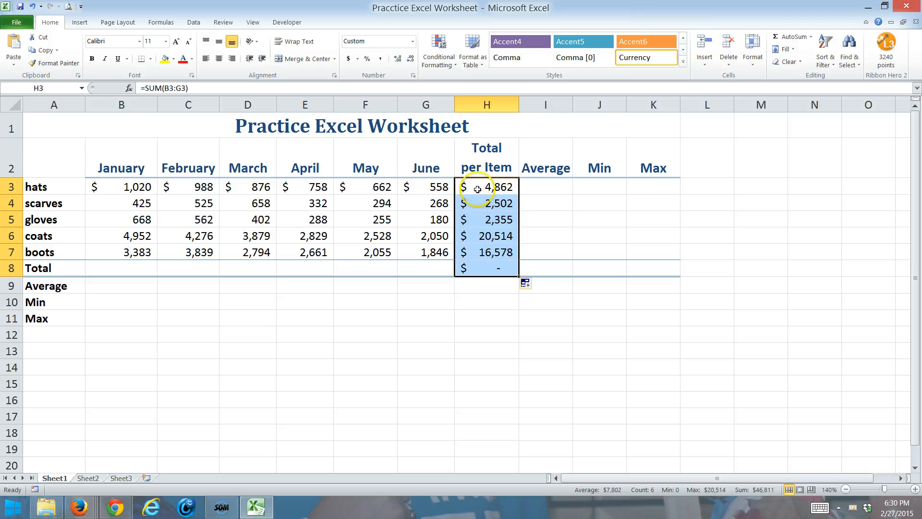
{"action": "left_click", "coordinate": [534, 286]}
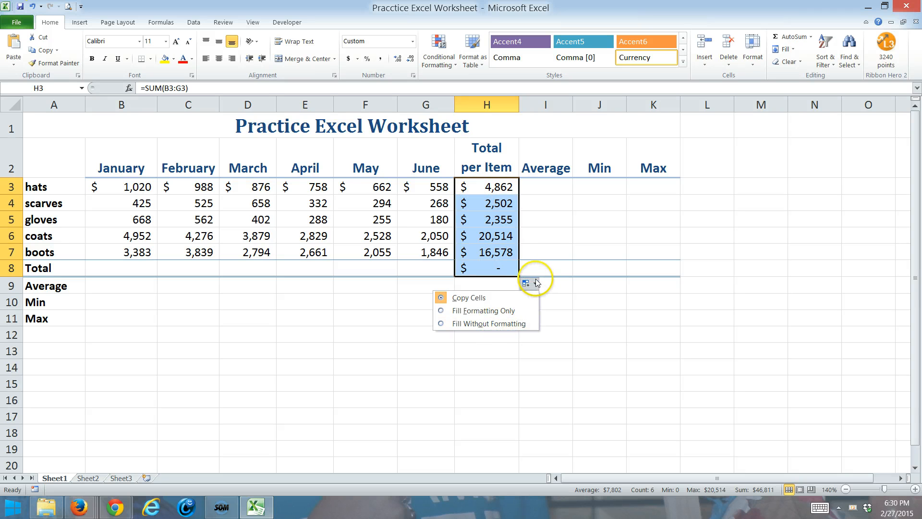
{"action": "left_click", "coordinate": [536, 283]}
{"action": "left_click", "coordinate": [536, 284]}
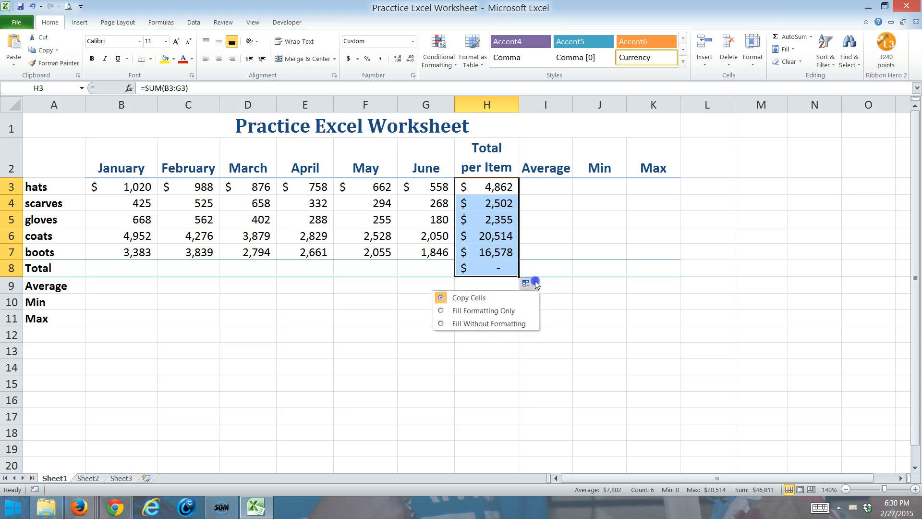
{"action": "left_click", "coordinate": [442, 319]}
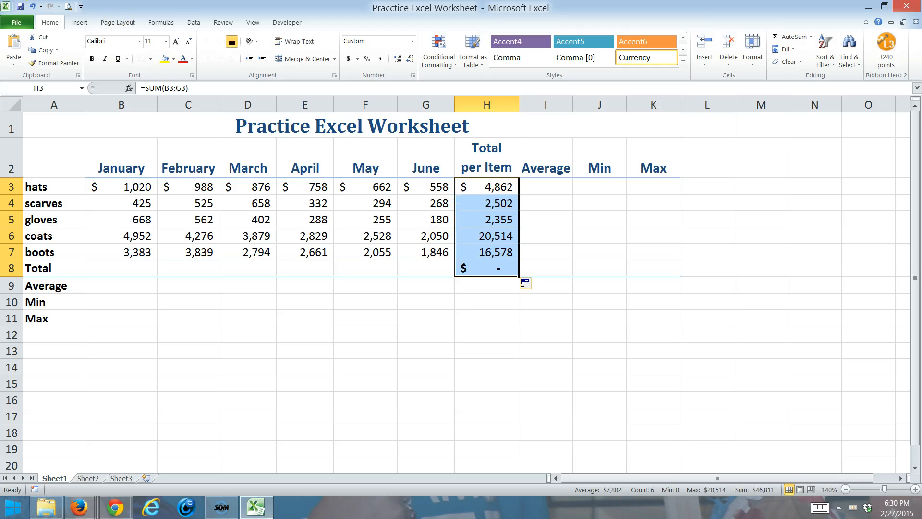
Step: Undo the Total per Item fill and the hats total formula, and redo them
{"action": "left_click", "coordinate": [32, 6]}
{"action": "left_click", "coordinate": [33, 6]}
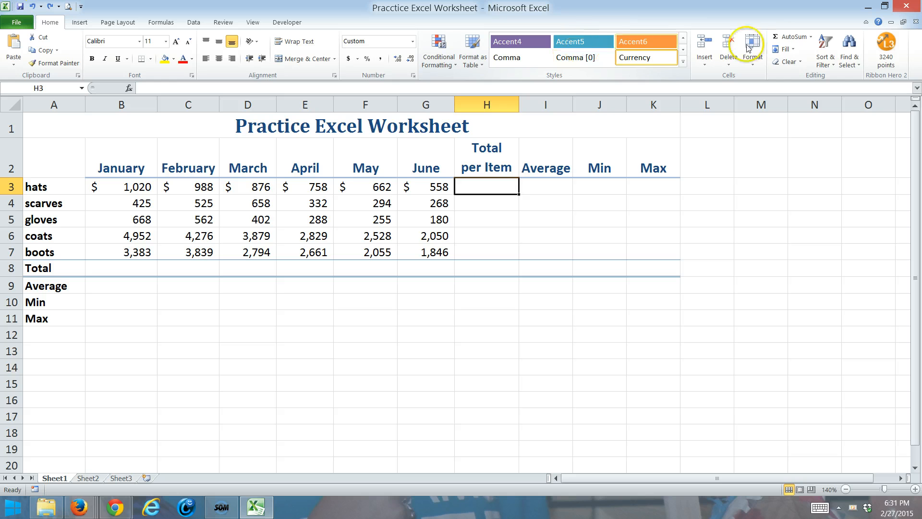
{"action": "left_click", "coordinate": [50, 7]}
{"action": "left_click", "coordinate": [49, 6]}
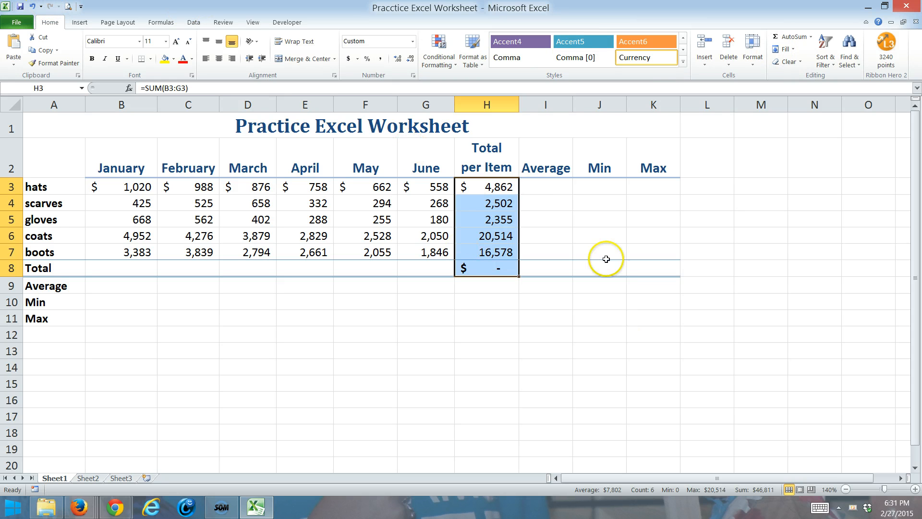
Step: Average the hats values in cell I3 with the range reselected as B3:G3, and clear the cell
{"action": "left_click", "coordinate": [543, 185]}
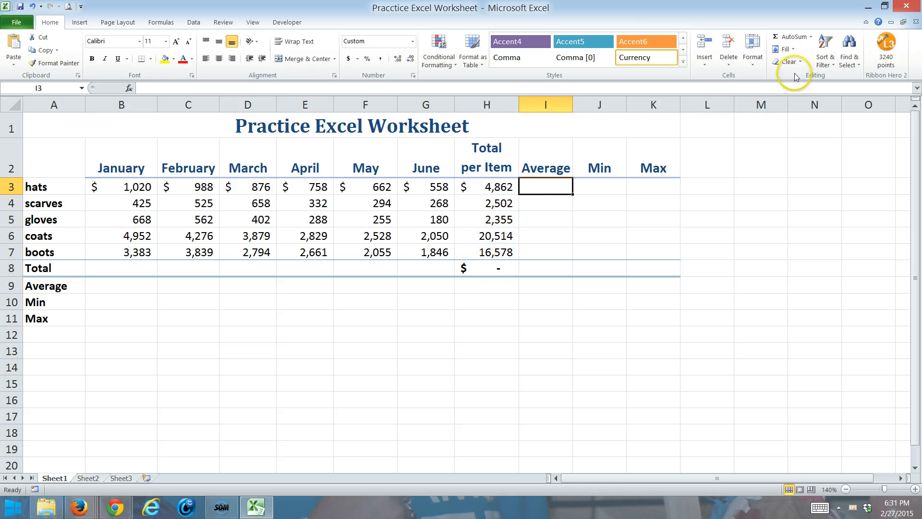
{"action": "left_click", "coordinate": [811, 37]}
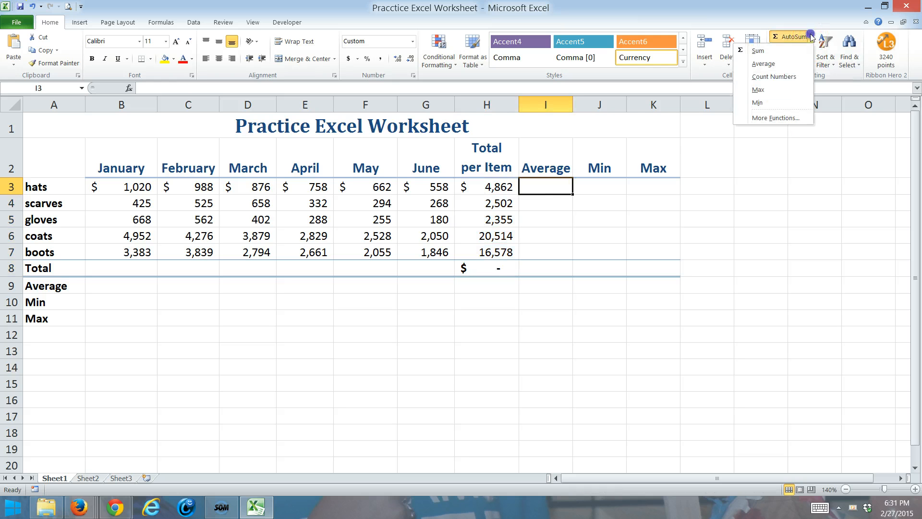
{"action": "left_click", "coordinate": [788, 63]}
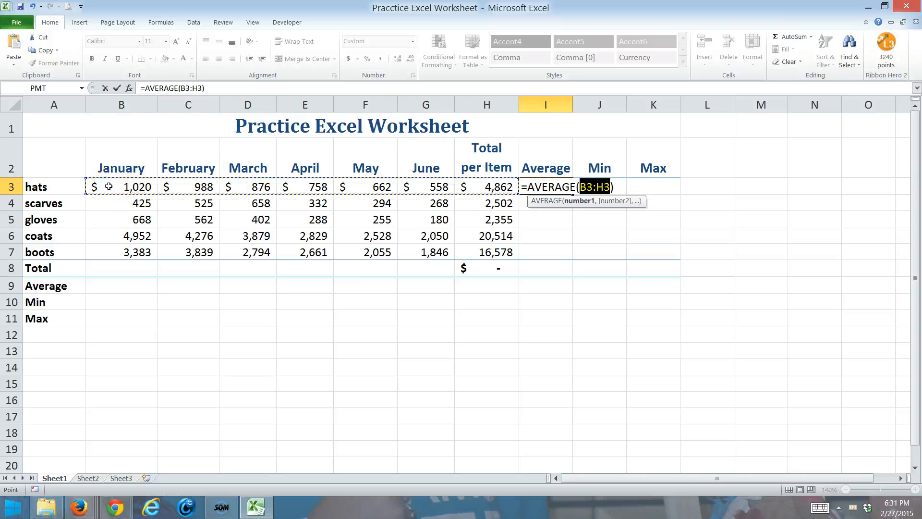
{"action": "left_click_drag", "start_coordinate": [109, 186], "coordinate": [441, 184]}
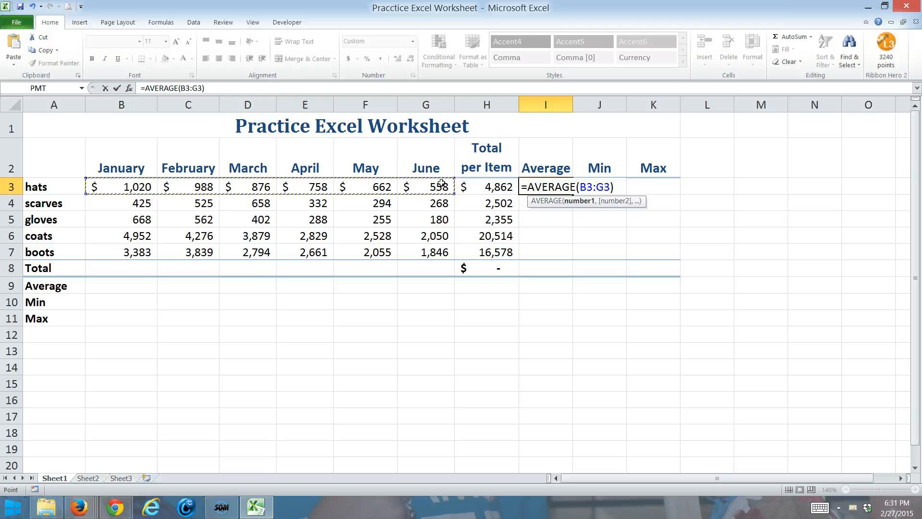
{"action": "key", "text": "Return"}
{"action": "left_click", "coordinate": [542, 187]}
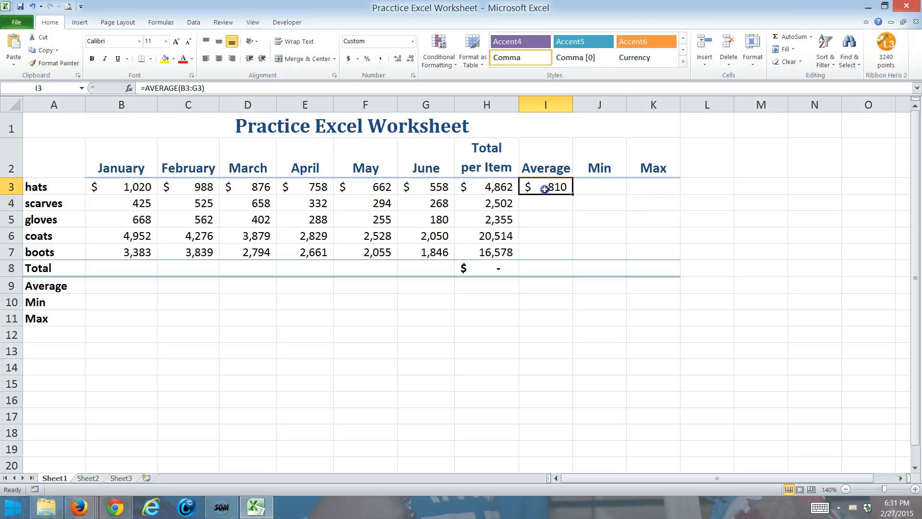
{"action": "key", "text": "Delete"}
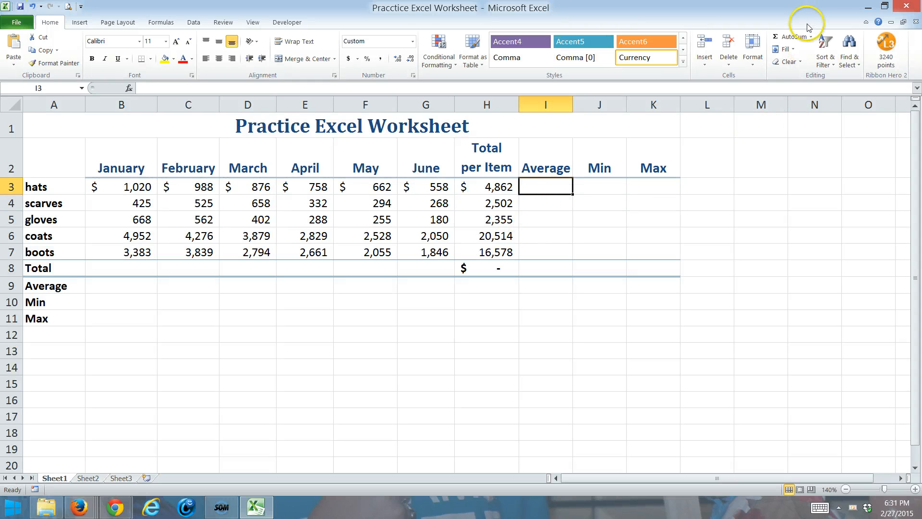
Step: Average the hats values in I3 by editing the suggested range's end column to G, and delete the formula
{"action": "left_click", "coordinate": [812, 39]}
{"action": "left_click", "coordinate": [810, 37]}
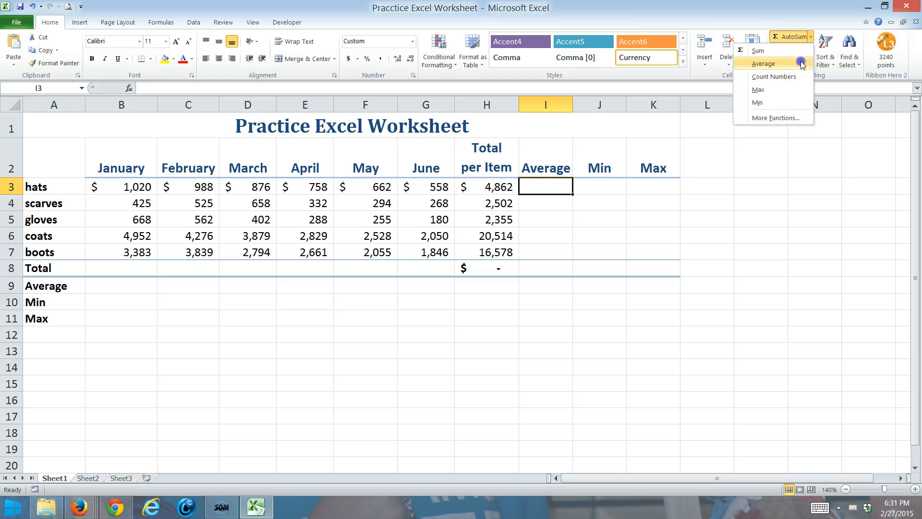
{"action": "left_click", "coordinate": [768, 64]}
{"action": "left_click", "coordinate": [600, 186]}
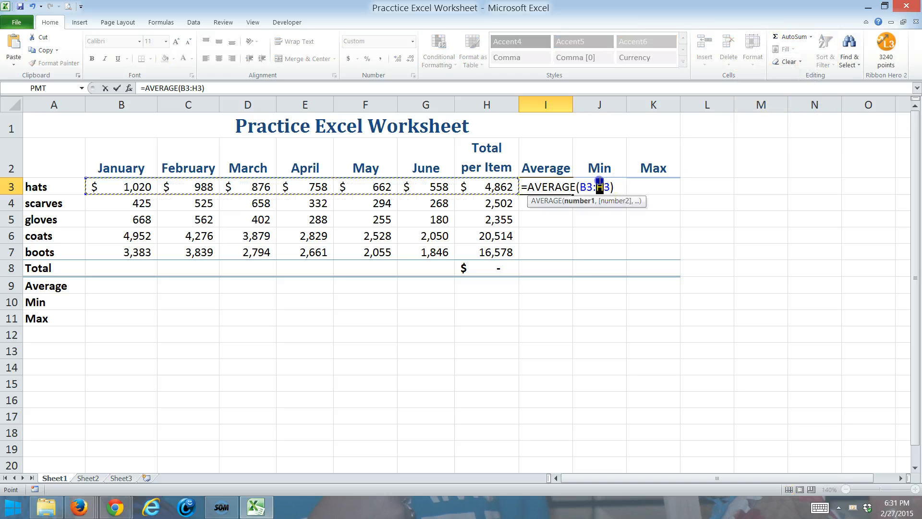
{"action": "type", "text": "G"}
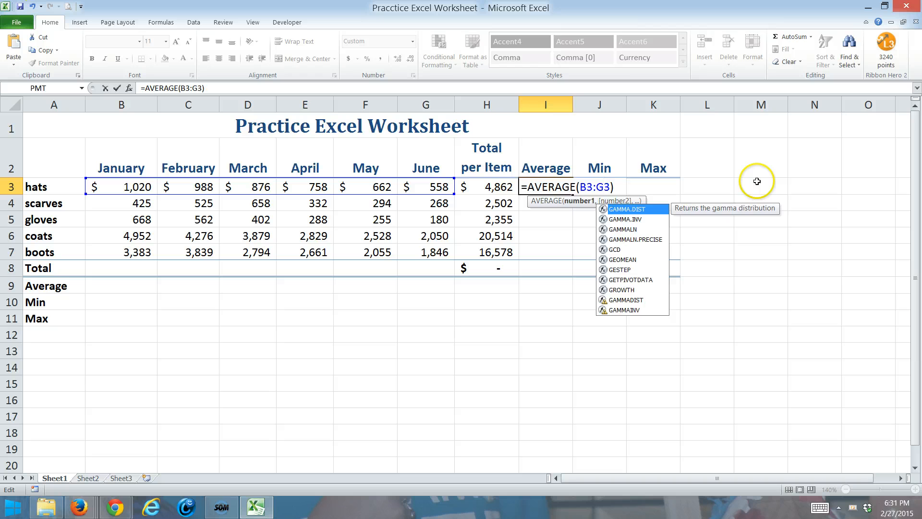
{"action": "key", "text": "Return"}
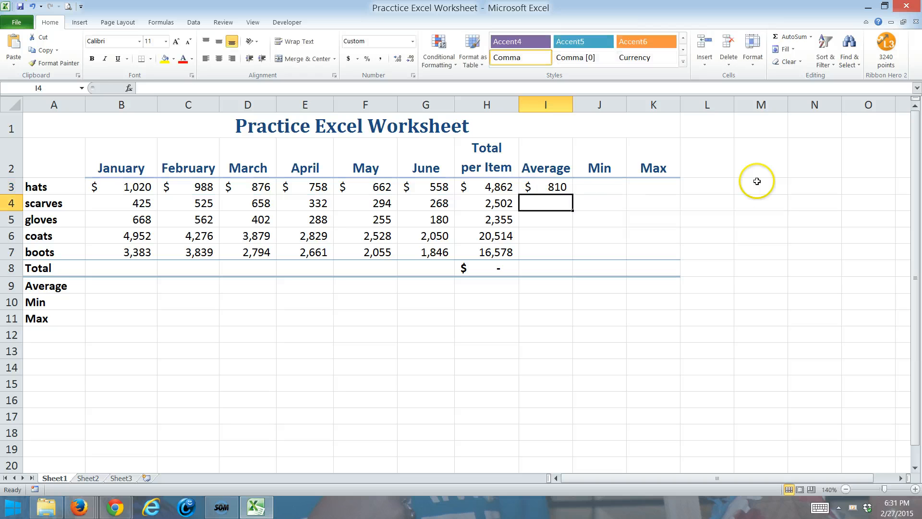
{"action": "left_click", "coordinate": [535, 187]}
{"action": "key", "text": "Delete"}
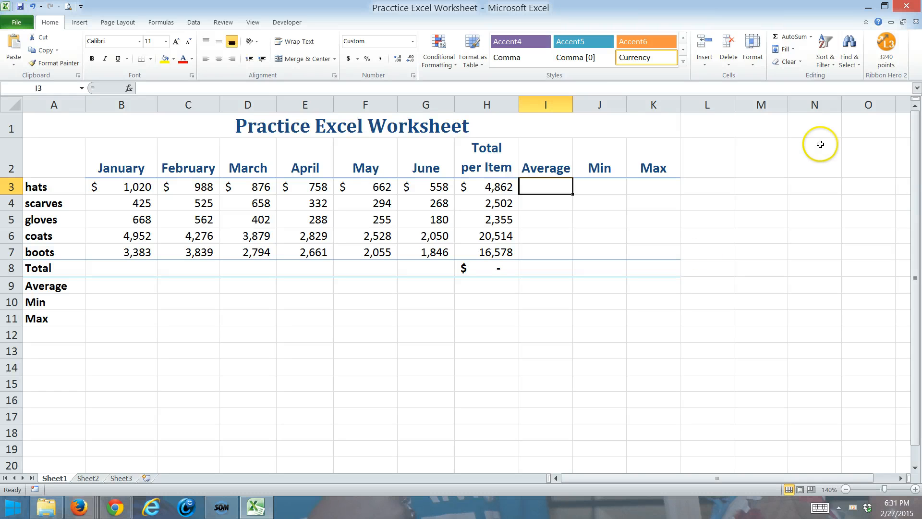
Step: Average the preselected hats values B3:G3 with the AutoSum Average function so the formula goes into I3
{"action": "left_click_drag", "start_coordinate": [139, 185], "coordinate": [430, 186]}
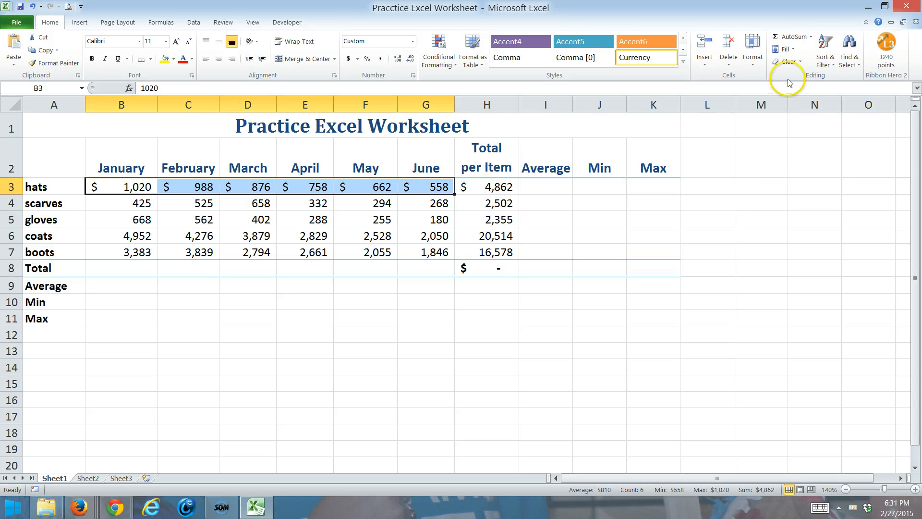
{"action": "left_click", "coordinate": [815, 36]}
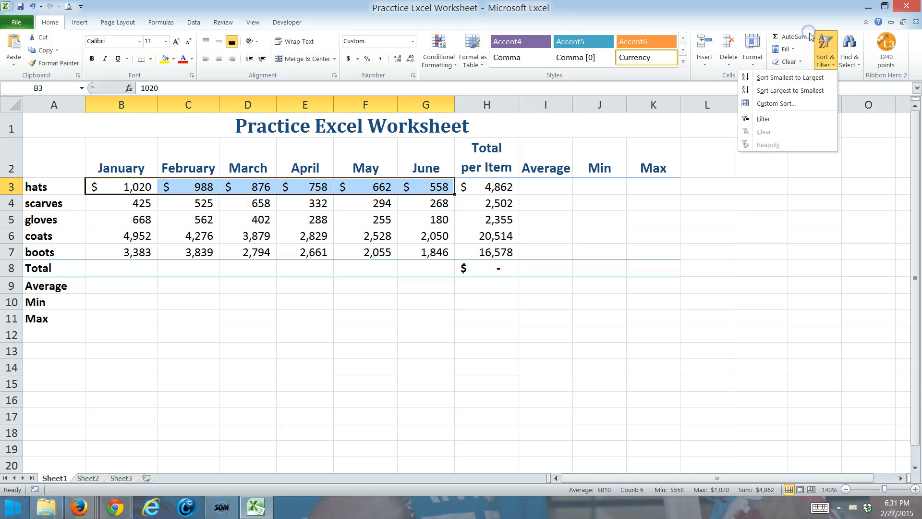
{"action": "left_click", "coordinate": [811, 36]}
{"action": "left_click", "coordinate": [776, 64]}
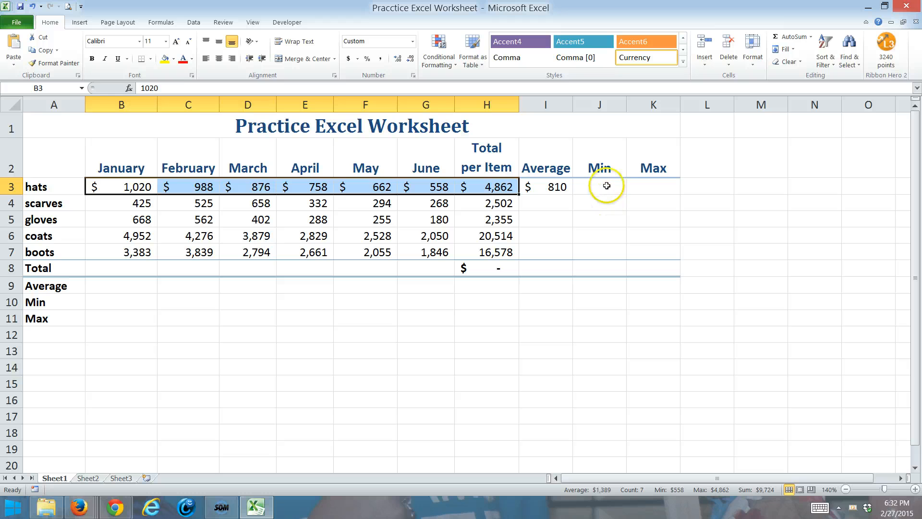
Step: Find the minimum hats value in cell J3 using the Min function with the range B3:G3
{"action": "left_click", "coordinate": [591, 184]}
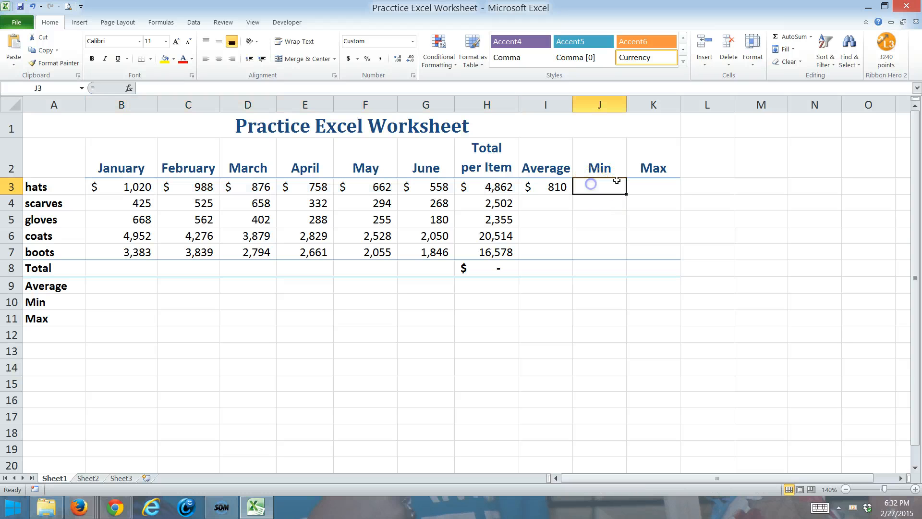
{"action": "left_click", "coordinate": [811, 37]}
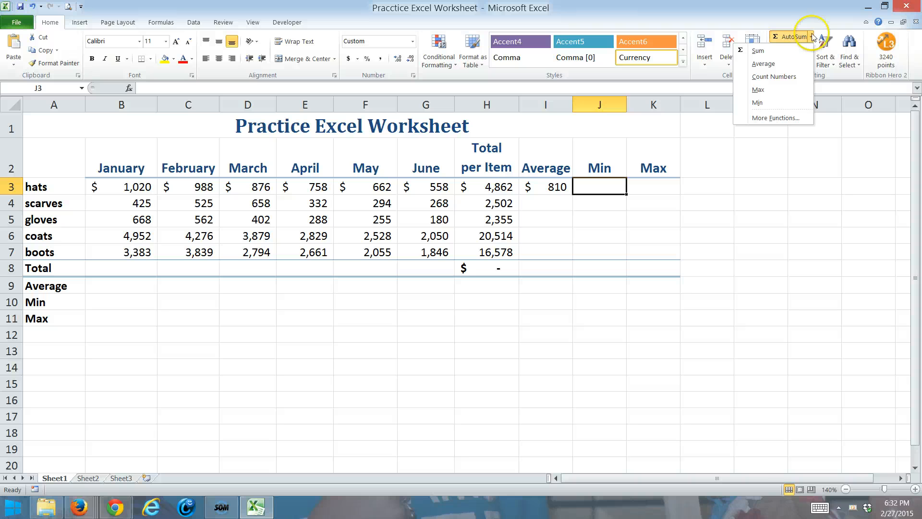
{"action": "left_click", "coordinate": [811, 37]}
{"action": "left_click", "coordinate": [810, 37]}
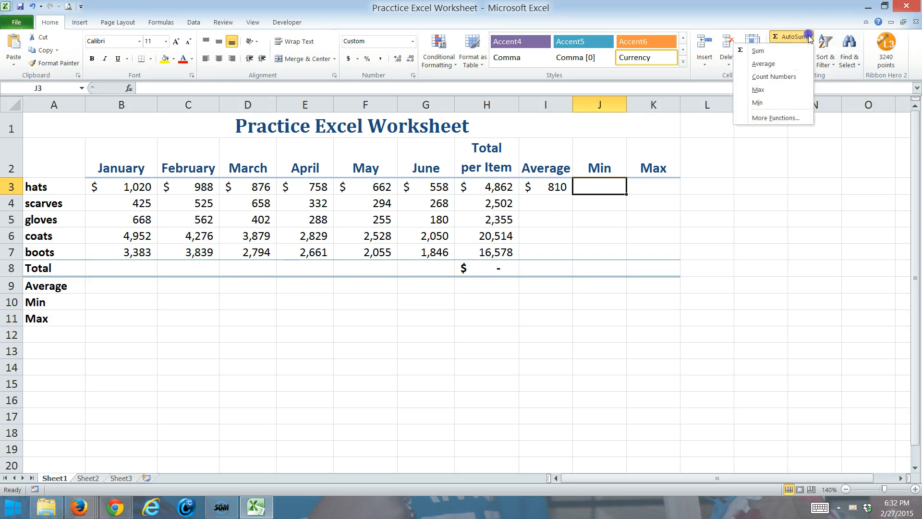
{"action": "left_click", "coordinate": [795, 104]}
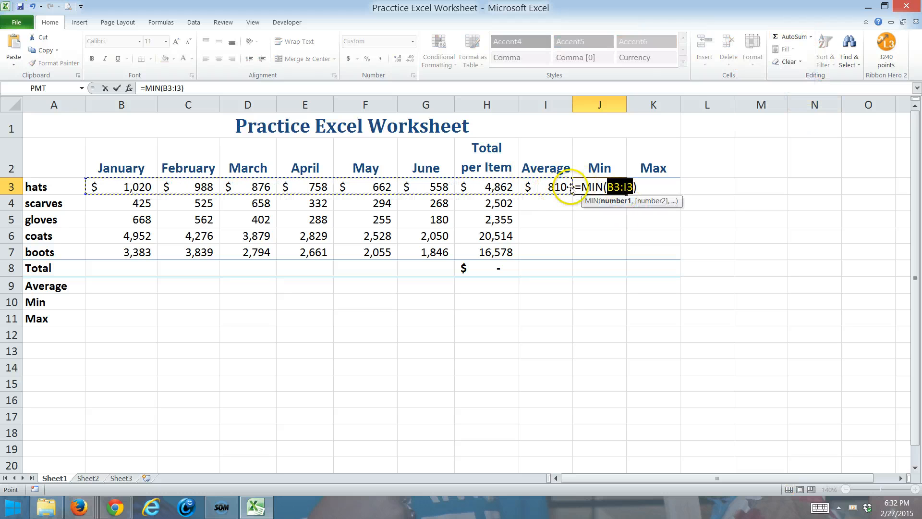
{"action": "left_click_drag", "start_coordinate": [113, 187], "coordinate": [426, 192]}
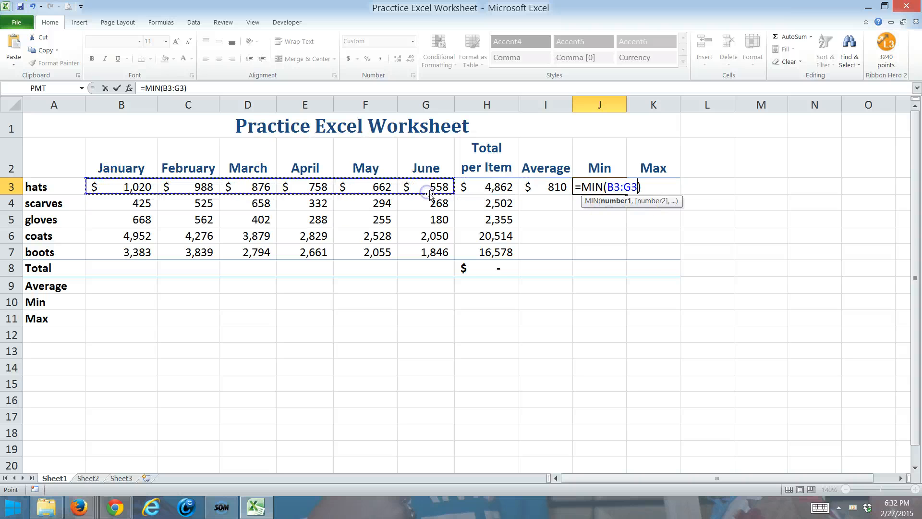
{"action": "key", "text": "Return"}
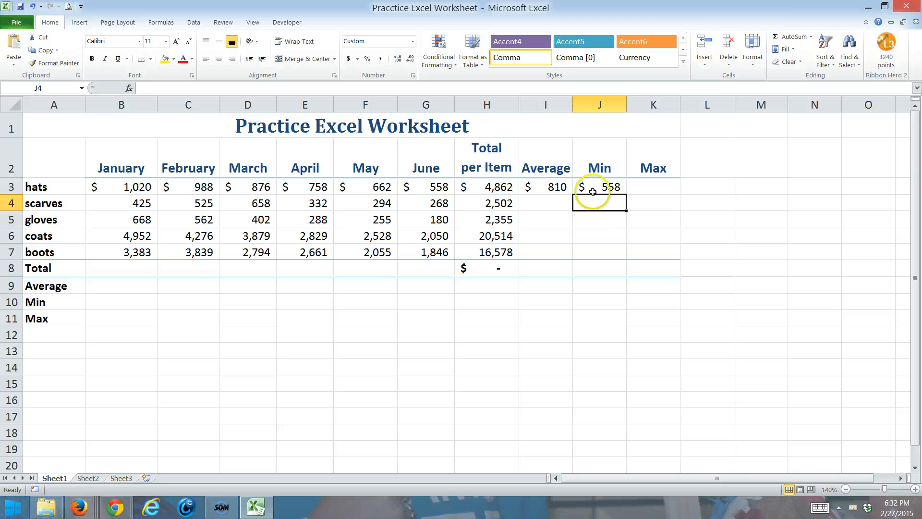
Step: Find the maximum hats value in cell K3 using the Max function with the range B3:G3
{"action": "left_click", "coordinate": [651, 189]}
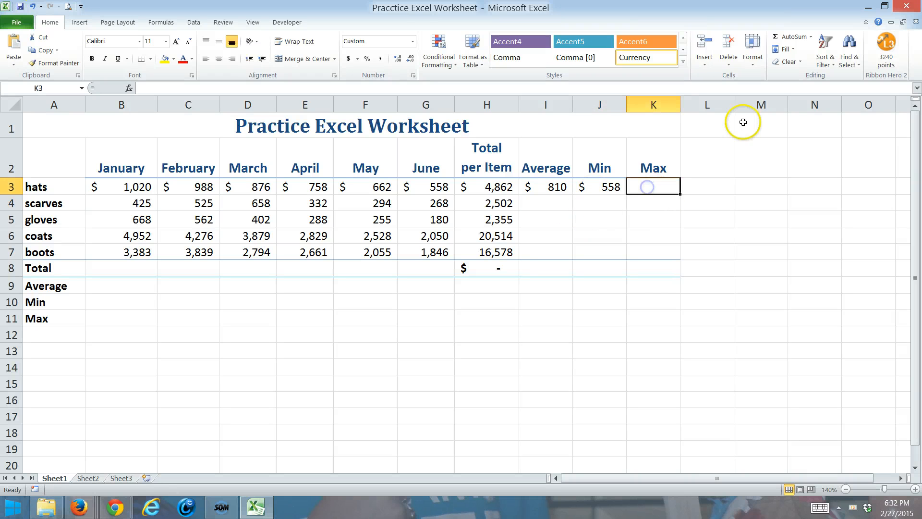
{"action": "left_click", "coordinate": [811, 38]}
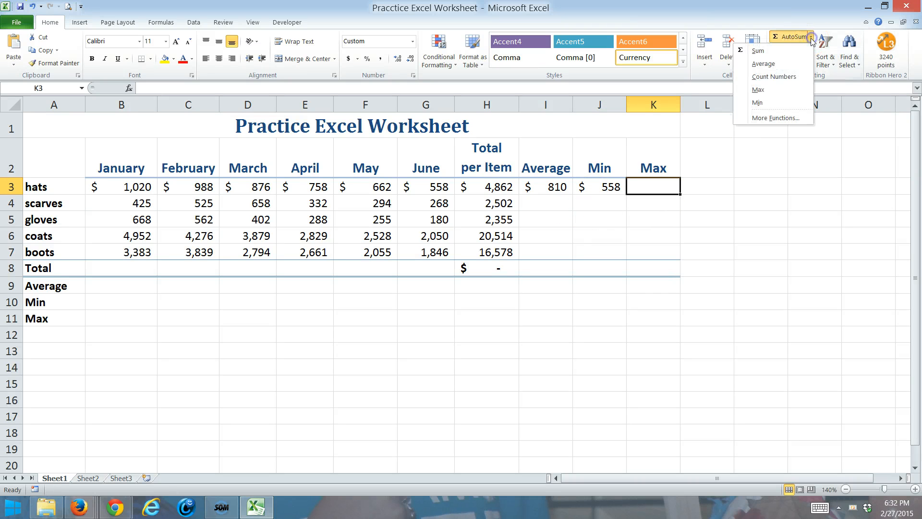
{"action": "left_click", "coordinate": [765, 92]}
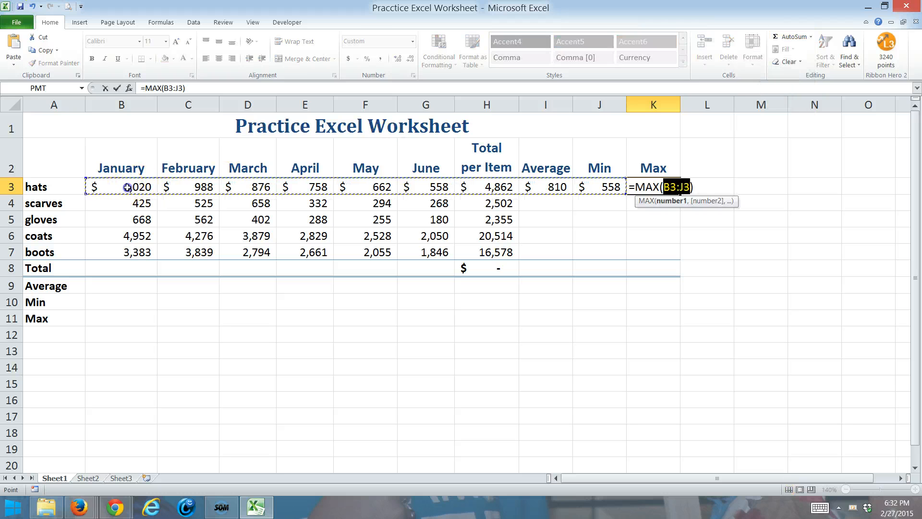
{"action": "left_click_drag", "start_coordinate": [128, 185], "coordinate": [433, 188]}
{"action": "key", "text": "Return"}
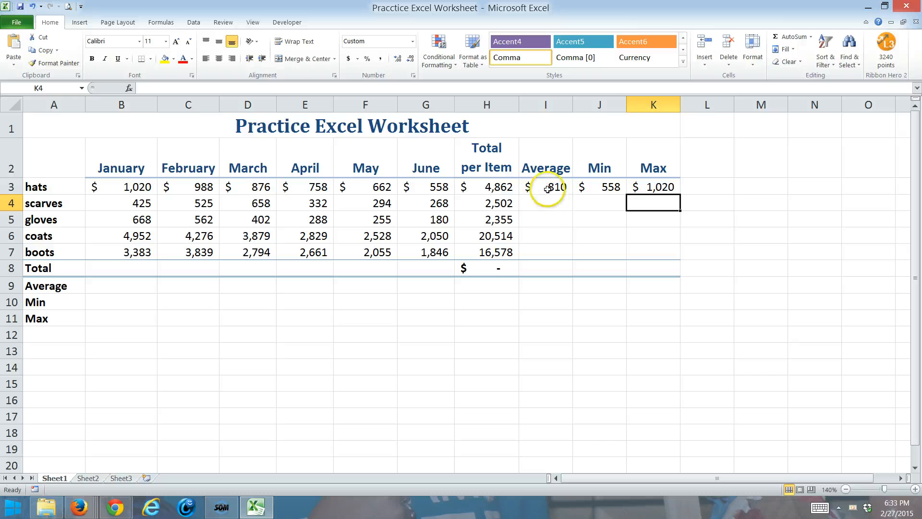
Step: Fill the Average, Min and Max formulas from I3:K3 down through the boots row without formatting
{"action": "left_click_drag", "start_coordinate": [556, 187], "coordinate": [667, 262]}
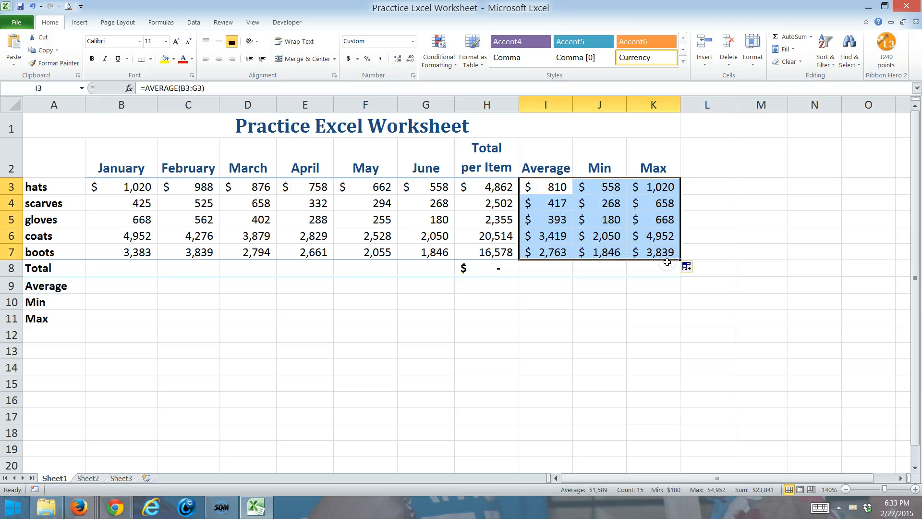
{"action": "left_click", "coordinate": [698, 269]}
{"action": "left_click", "coordinate": [691, 267]}
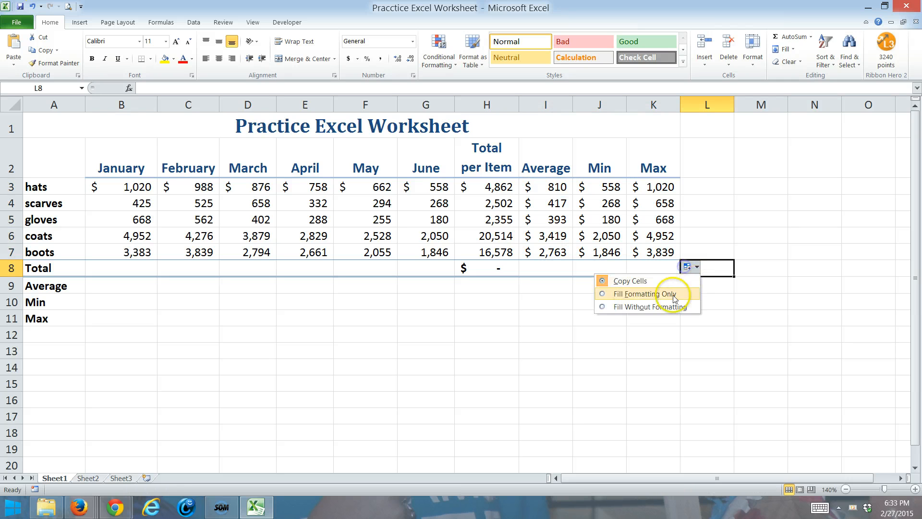
{"action": "left_click", "coordinate": [667, 305]}
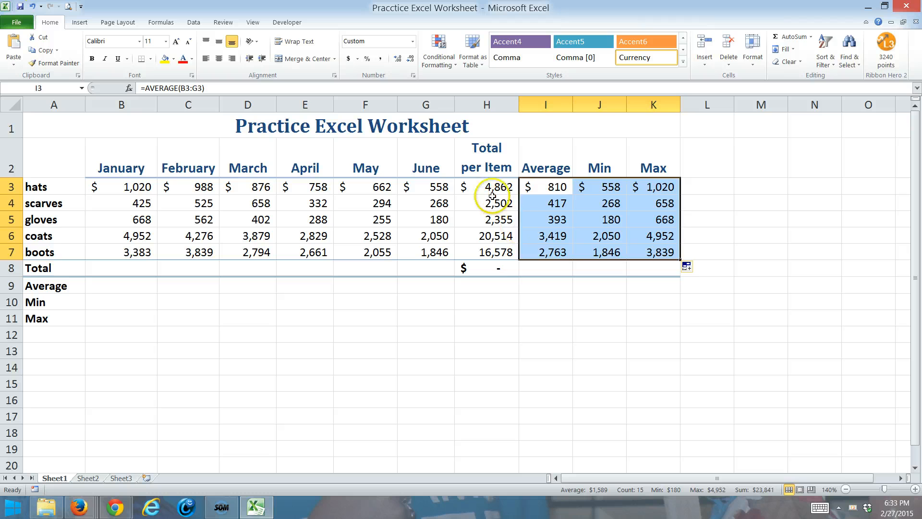
Step: Clear the contents of the Total, Average, Min and Max cells in the range H3:K8
{"action": "left_click_drag", "start_coordinate": [492, 193], "coordinate": [638, 253]}
{"action": "left_click_drag", "start_coordinate": [639, 258], "coordinate": [641, 267]}
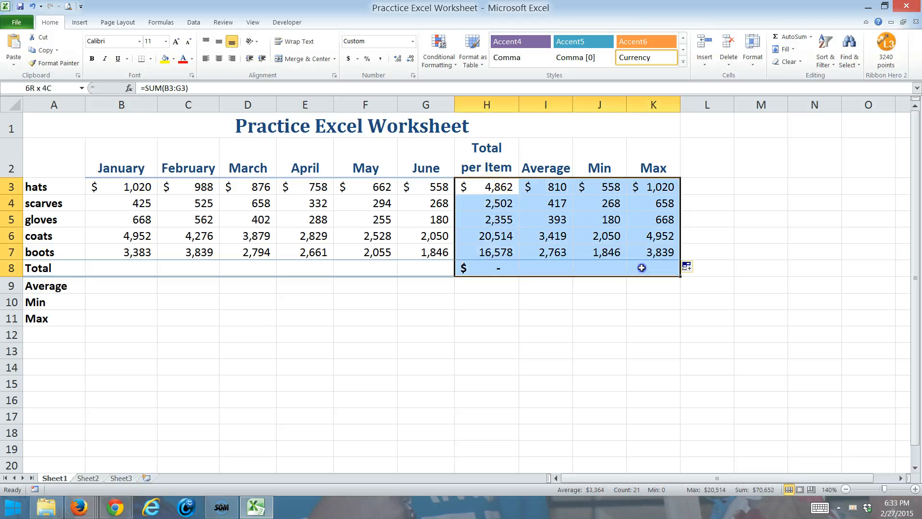
{"action": "key", "text": "Delete"}
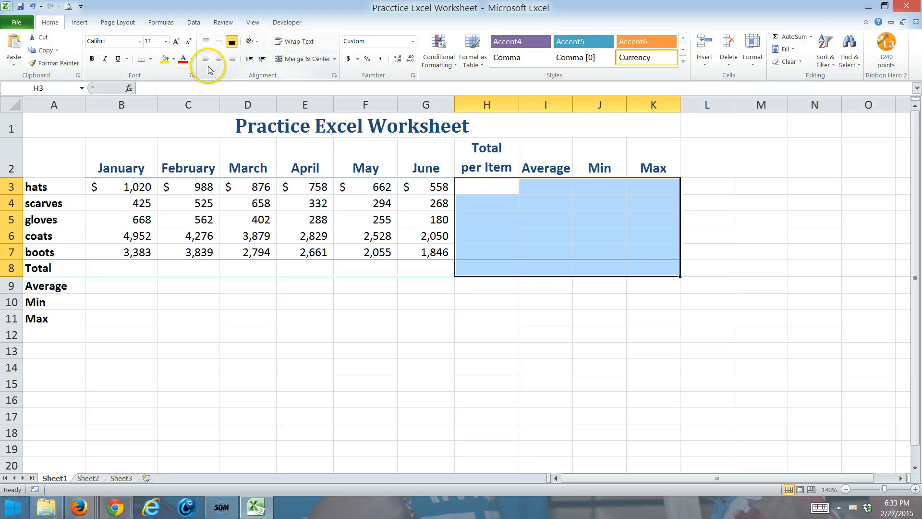
Step: Total the hats values B3:G3 in cell H3 with AutoSum
{"action": "left_click", "coordinate": [473, 187]}
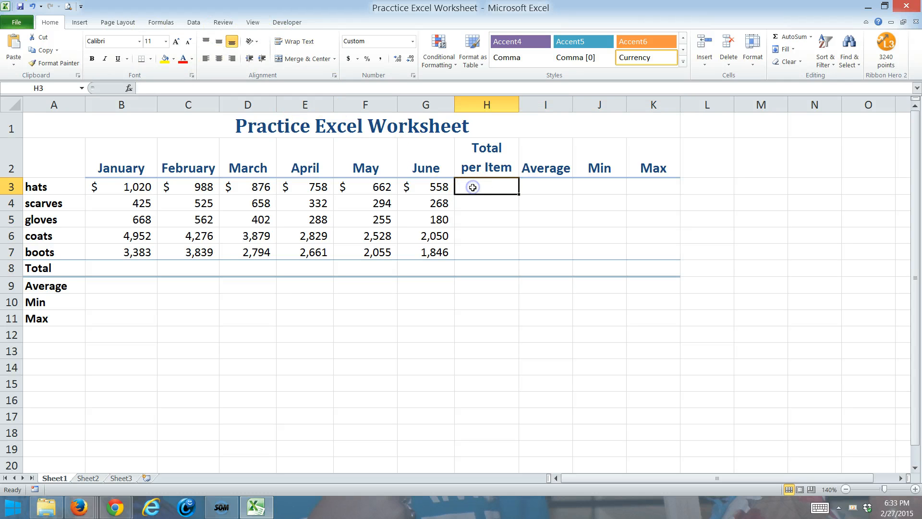
{"action": "left_click", "coordinate": [791, 38]}
{"action": "key", "text": "Return"}
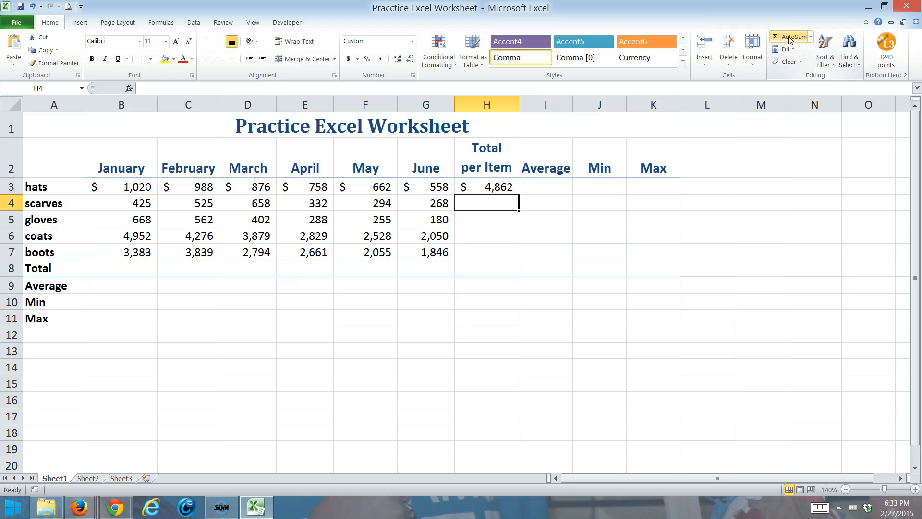
Step: Fill the hats total formula from H3 down through H8 without formatting
{"action": "left_click", "coordinate": [478, 185]}
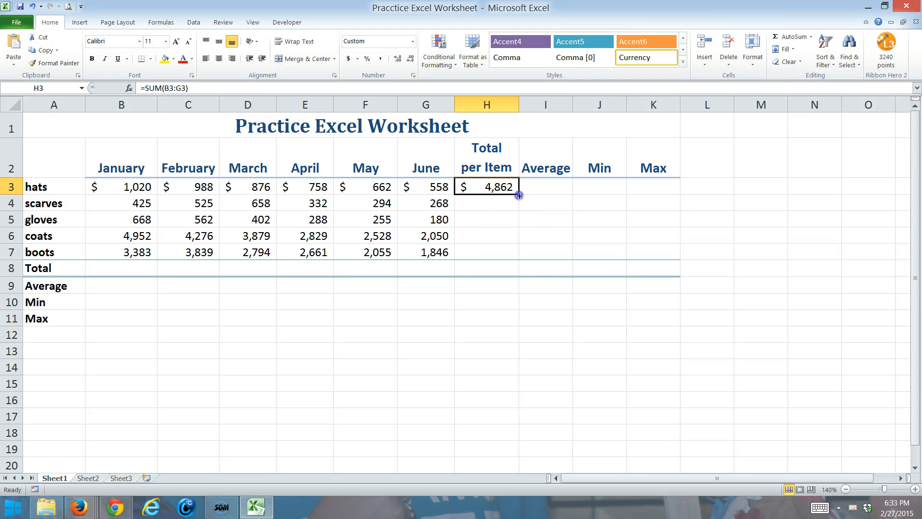
{"action": "left_click_drag", "start_coordinate": [518, 194], "coordinate": [516, 276]}
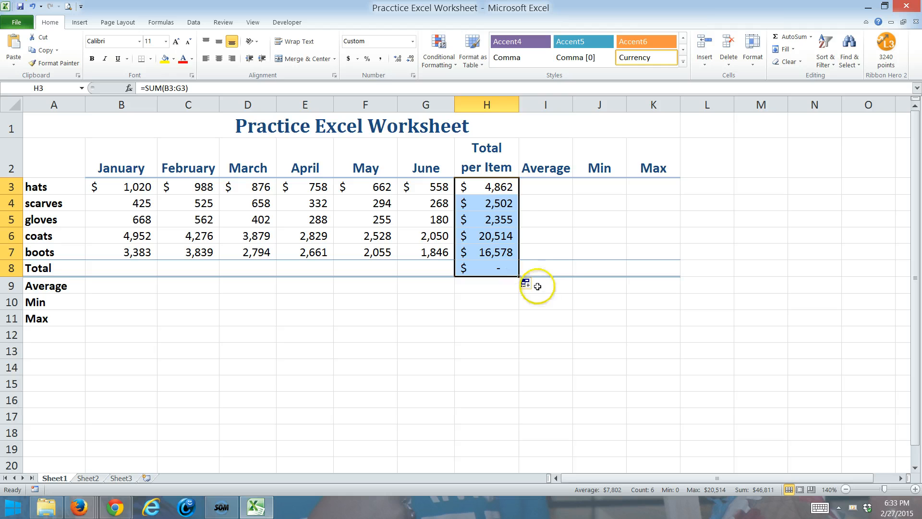
{"action": "left_click", "coordinate": [534, 286]}
{"action": "left_click", "coordinate": [527, 284]}
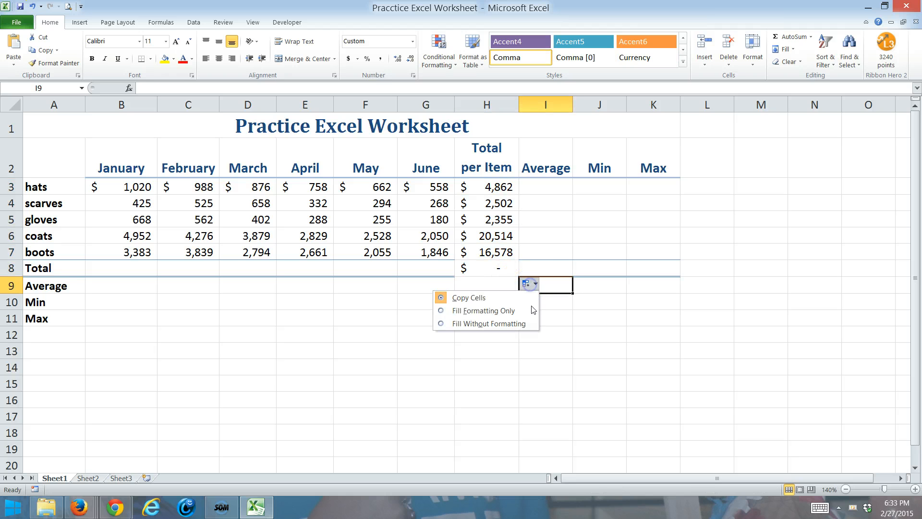
{"action": "left_click", "coordinate": [517, 322]}
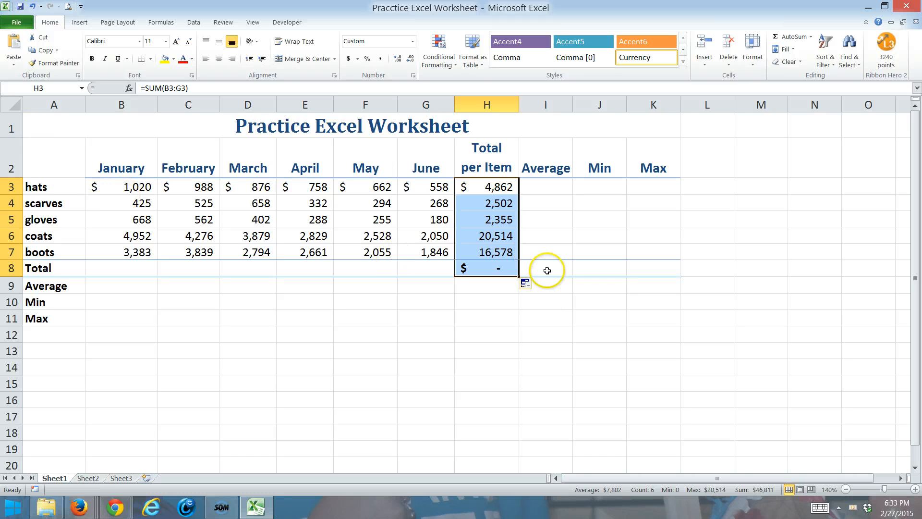
Step: Calculate the hats average in cell I3 using the Average function with the range B3:G3
{"action": "left_click", "coordinate": [535, 189]}
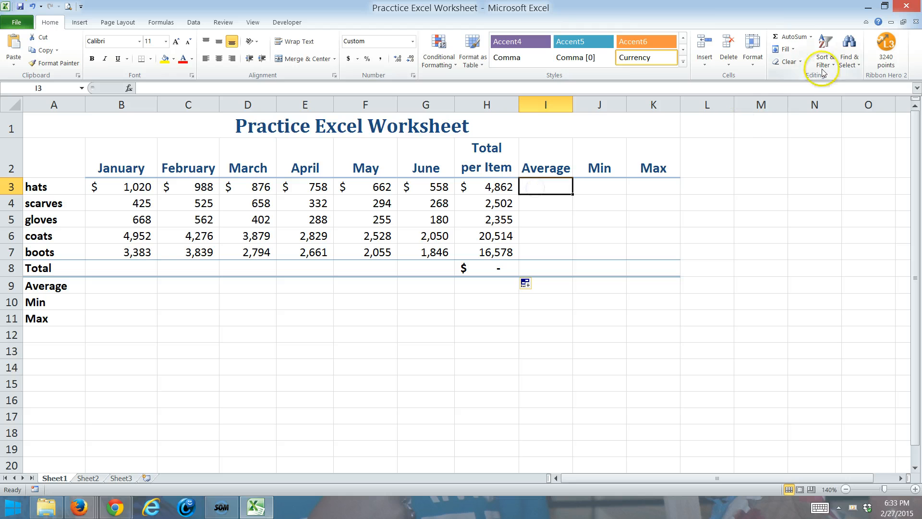
{"action": "left_click", "coordinate": [812, 37]}
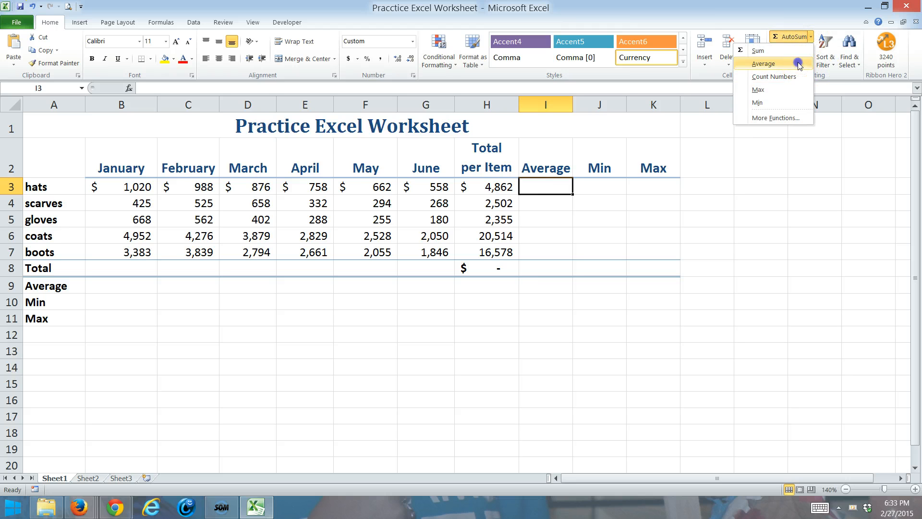
{"action": "left_click", "coordinate": [767, 62]}
{"action": "left_click_drag", "start_coordinate": [121, 187], "coordinate": [422, 188]}
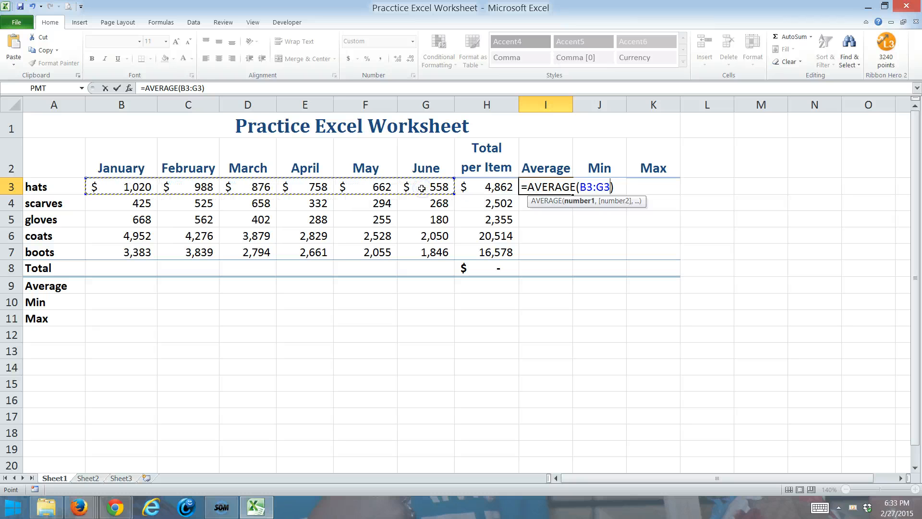
{"action": "key", "text": "Return"}
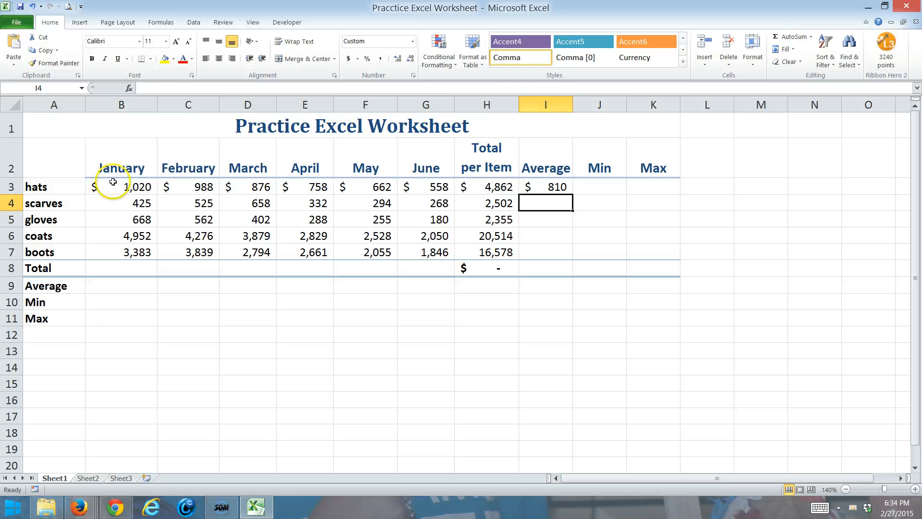
Step: Preselect the hats values B3:G3 and apply the AutoSum Min function so the formula goes into J3
{"action": "left_click", "coordinate": [150, 183]}
{"action": "left_click_drag", "start_coordinate": [151, 183], "coordinate": [429, 187]}
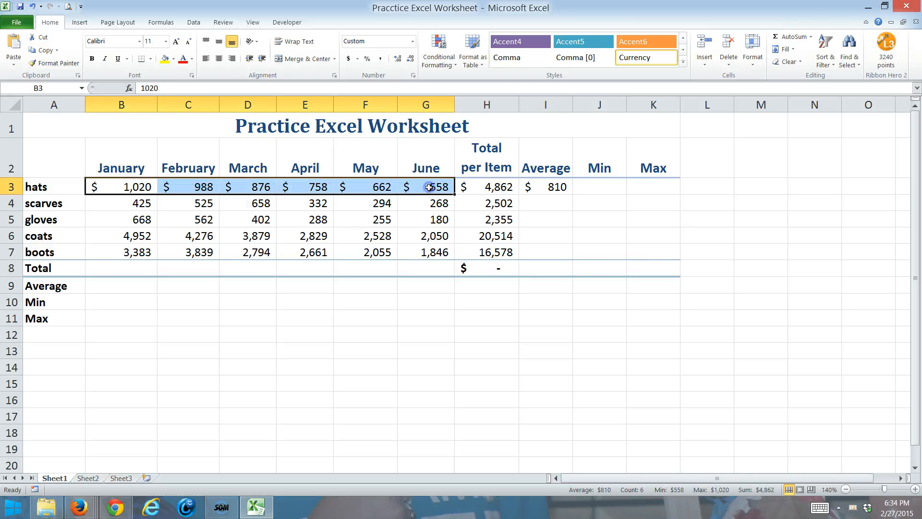
{"action": "left_click", "coordinate": [810, 36]}
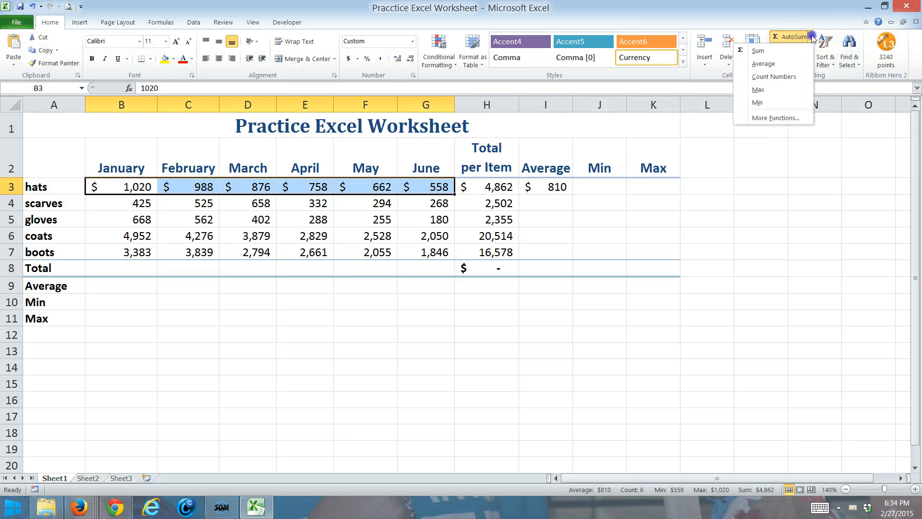
{"action": "left_click", "coordinate": [760, 102]}
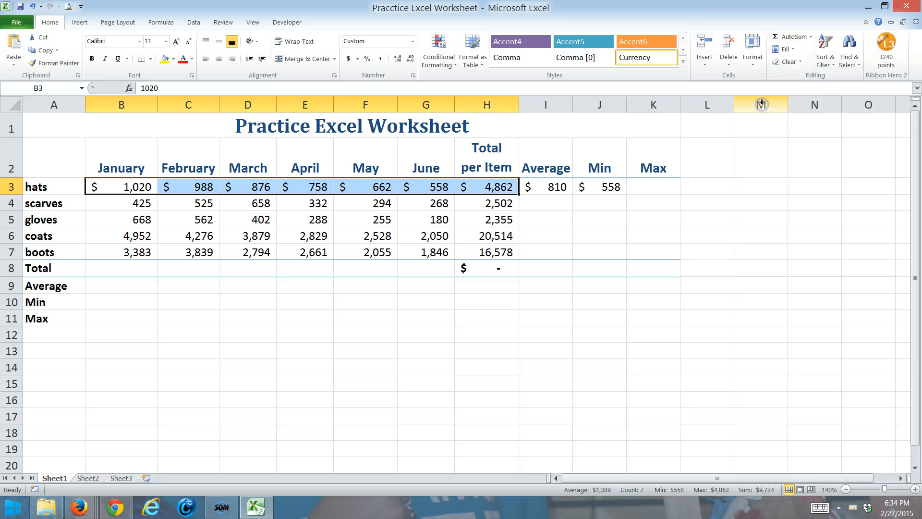
Step: Preselect the hats values B3:G3 and apply the AutoSum Max function so the formula goes into K3
{"action": "left_click_drag", "start_coordinate": [121, 186], "coordinate": [409, 186]}
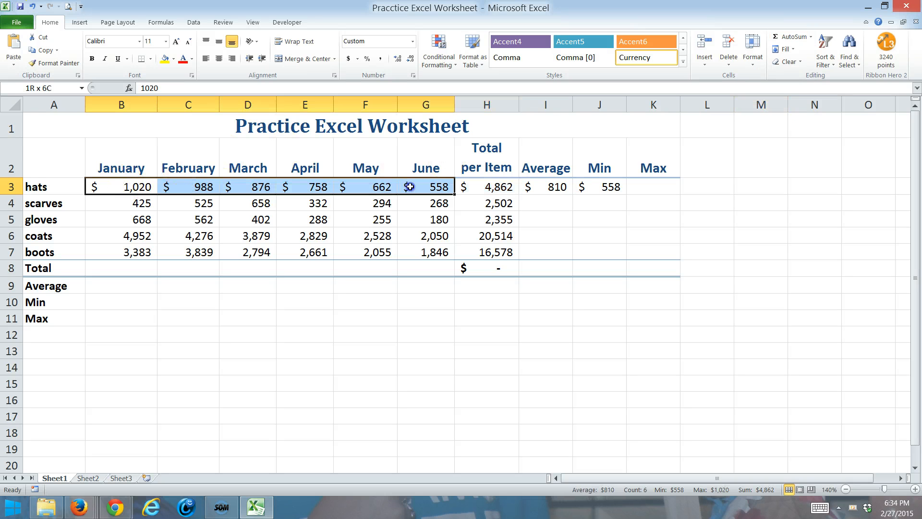
{"action": "left_click", "coordinate": [810, 37]}
{"action": "left_click", "coordinate": [784, 89]}
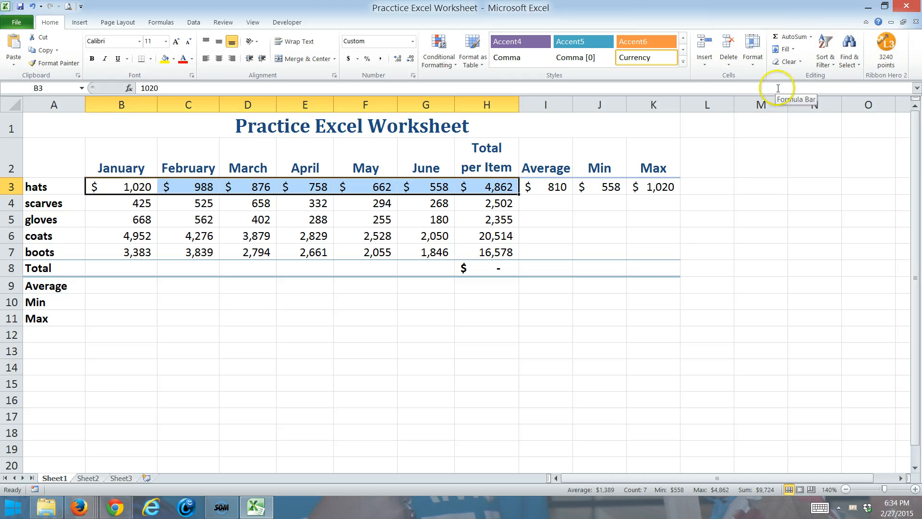
Step: Fill the hats Average, Min and Max formulas in I3:K3 down to row 7 without formatting
{"action": "left_click", "coordinate": [552, 183]}
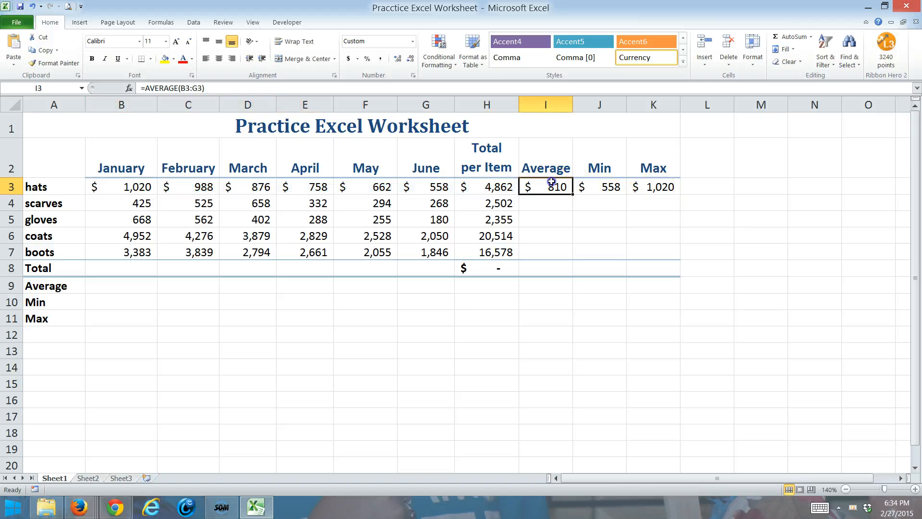
{"action": "left_click_drag", "start_coordinate": [545, 183], "coordinate": [684, 254]}
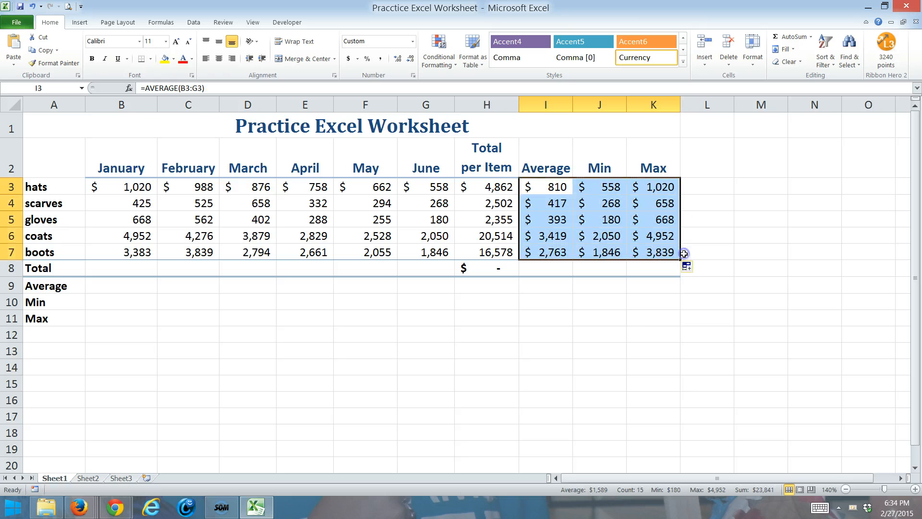
{"action": "left_click", "coordinate": [687, 267]}
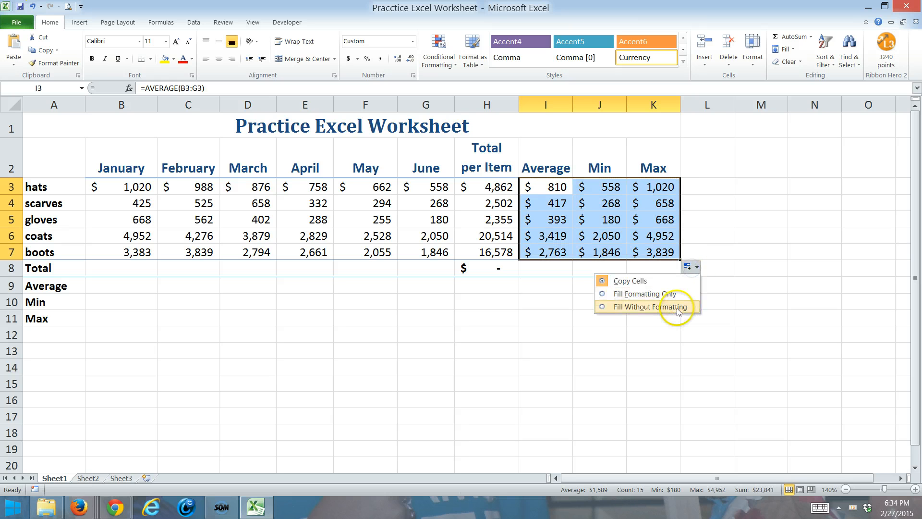
{"action": "left_click", "coordinate": [676, 308]}
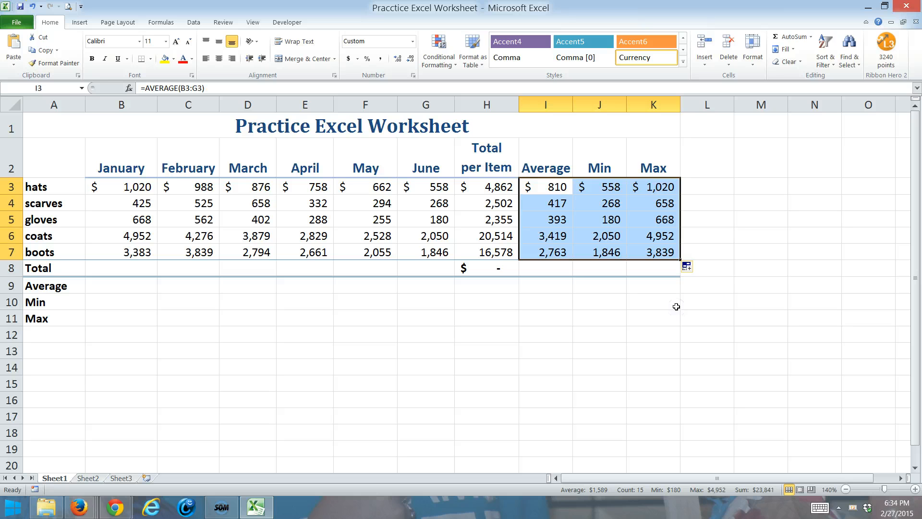
Step: Inspect the ranges used by the total formulas for hats in H3 and coats in H6
{"action": "double_click", "coordinate": [488, 187]}
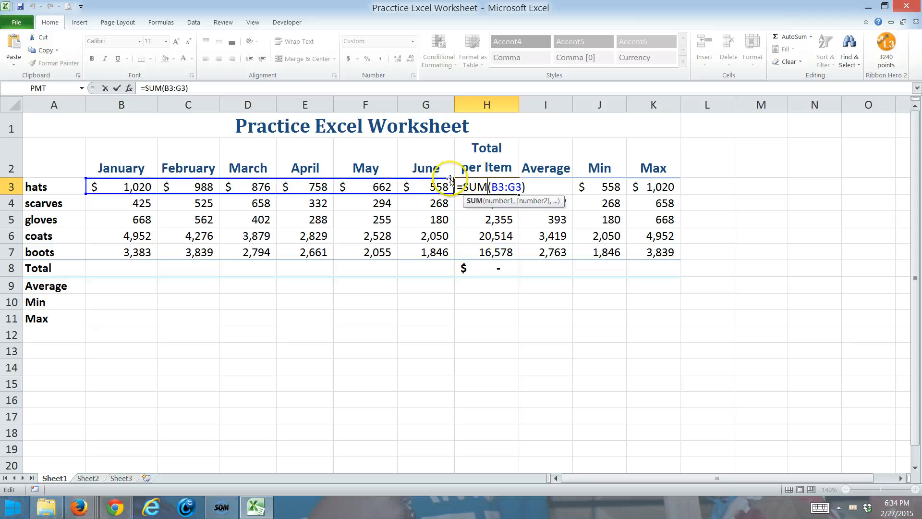
{"action": "key", "text": "Return"}
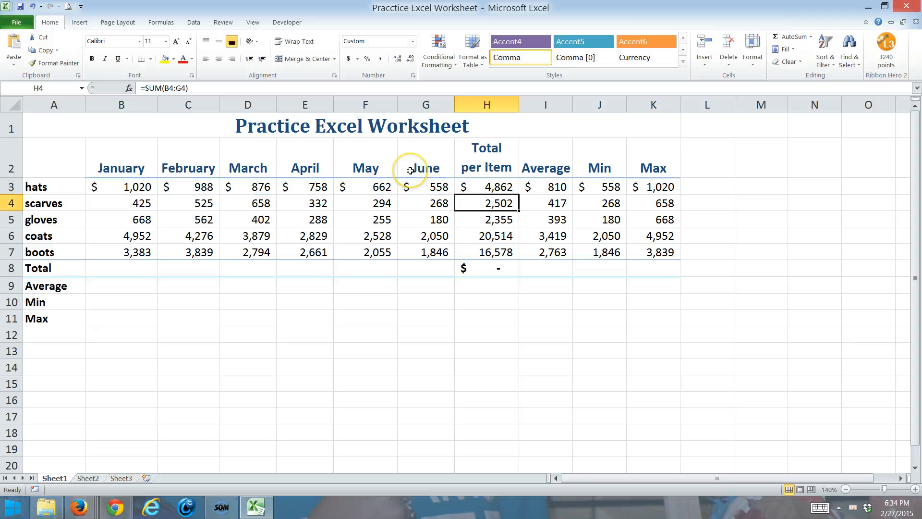
{"action": "left_click", "coordinate": [477, 233]}
{"action": "double_click", "coordinate": [487, 233]}
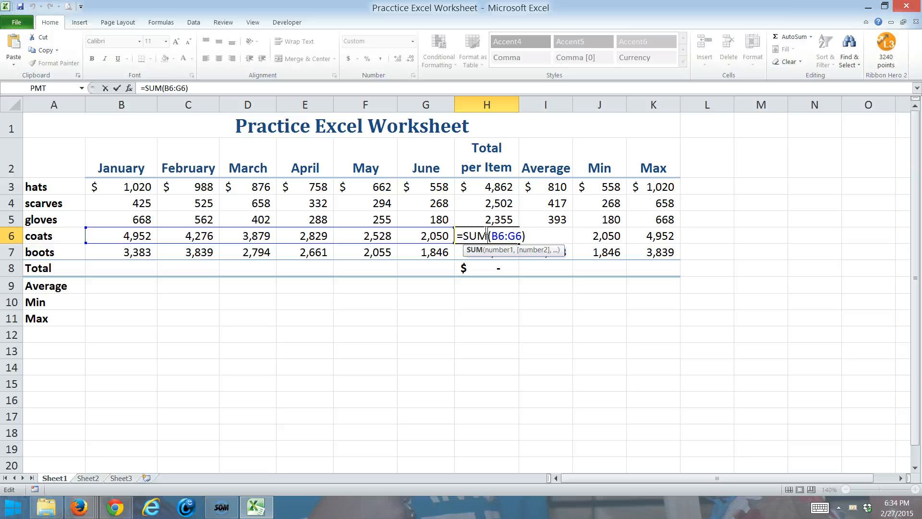
{"action": "key", "text": "Return"}
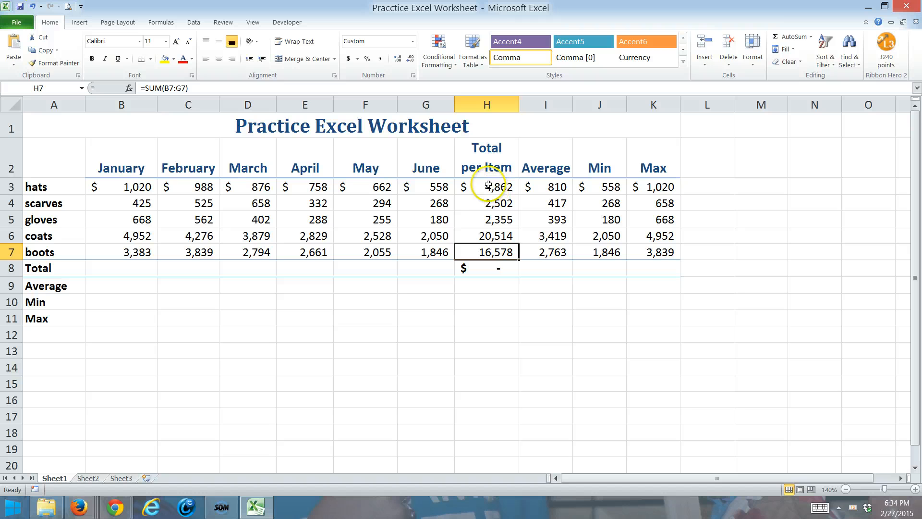
Step: Clear the item totals in H3:H7
{"action": "left_click_drag", "start_coordinate": [488, 183], "coordinate": [502, 250]}
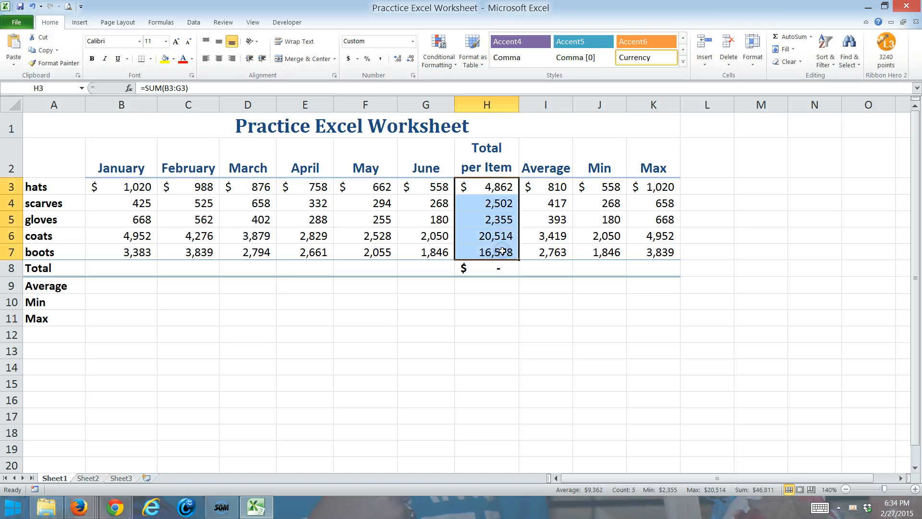
{"action": "key", "text": "Delete"}
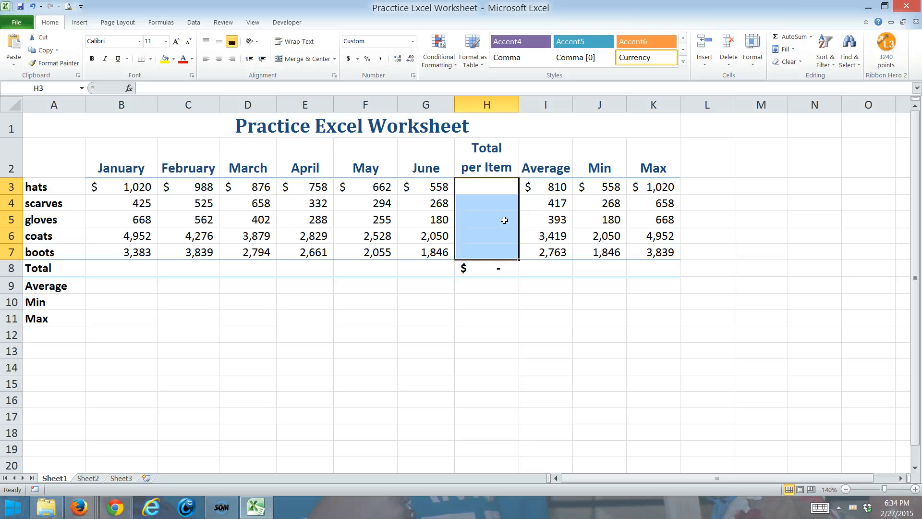
Step: Total the hats row in H3 and the scarves row in H4 individually with AutoSum
{"action": "left_click", "coordinate": [496, 185]}
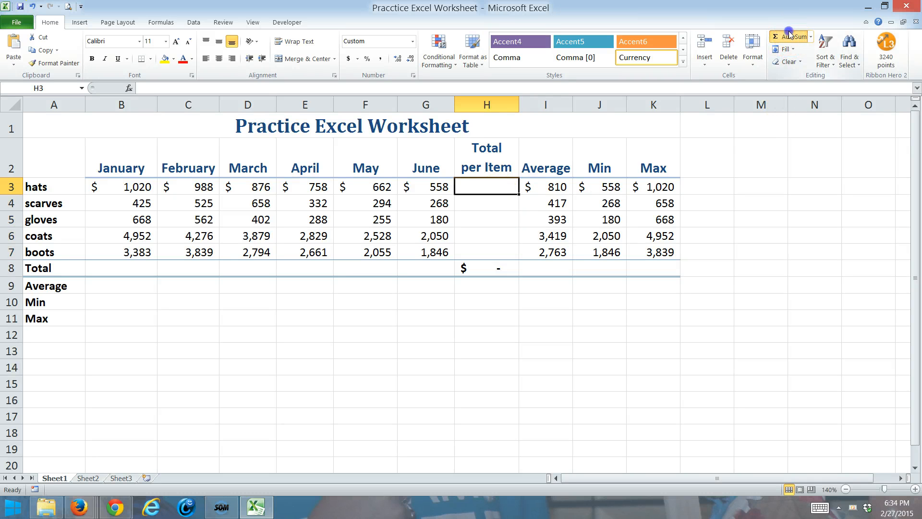
{"action": "left_click", "coordinate": [790, 36]}
{"action": "left_click", "coordinate": [790, 36]}
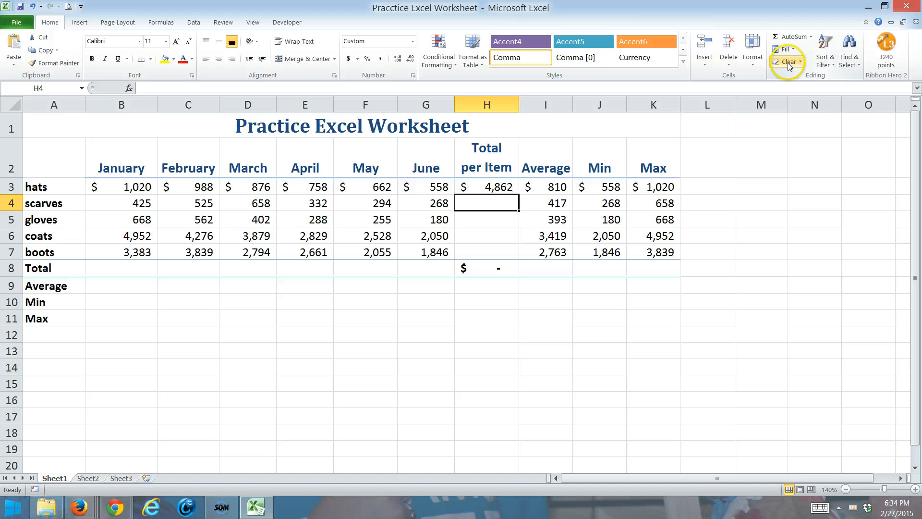
{"action": "left_click", "coordinate": [777, 39]}
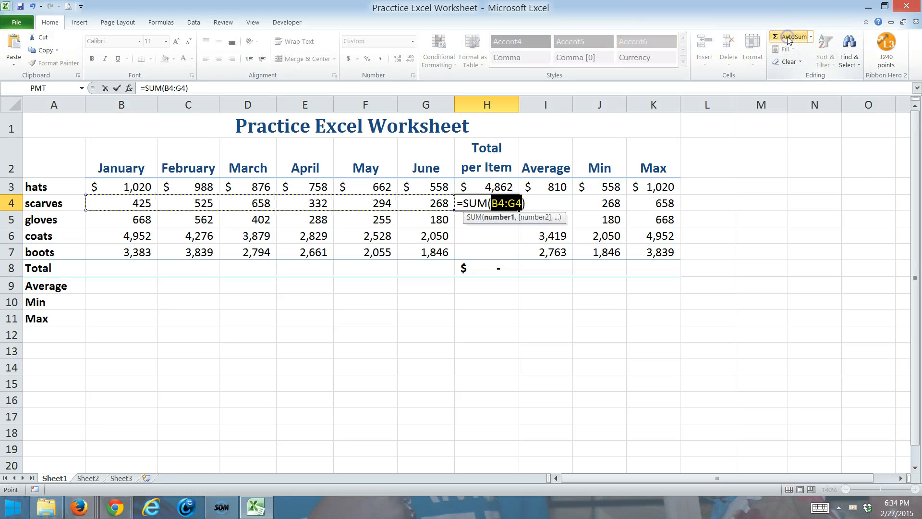
{"action": "left_click", "coordinate": [787, 39]}
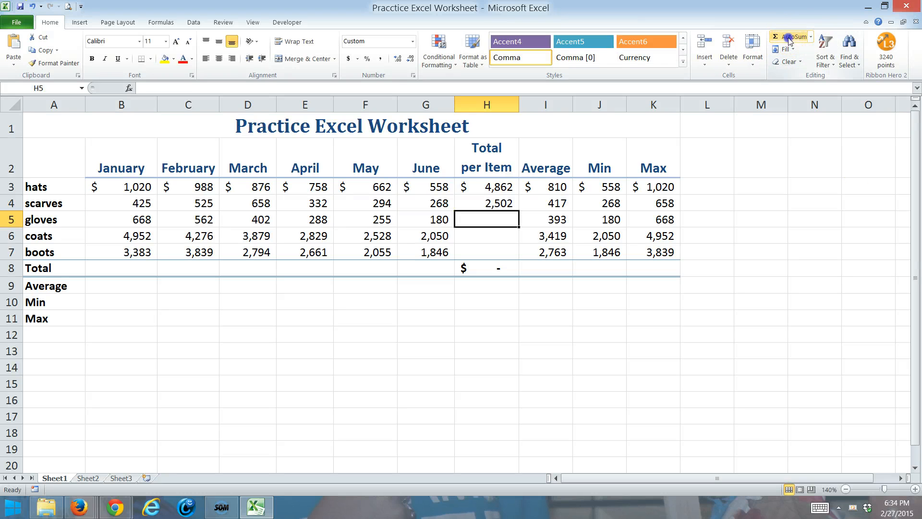
{"action": "left_click", "coordinate": [790, 36]}
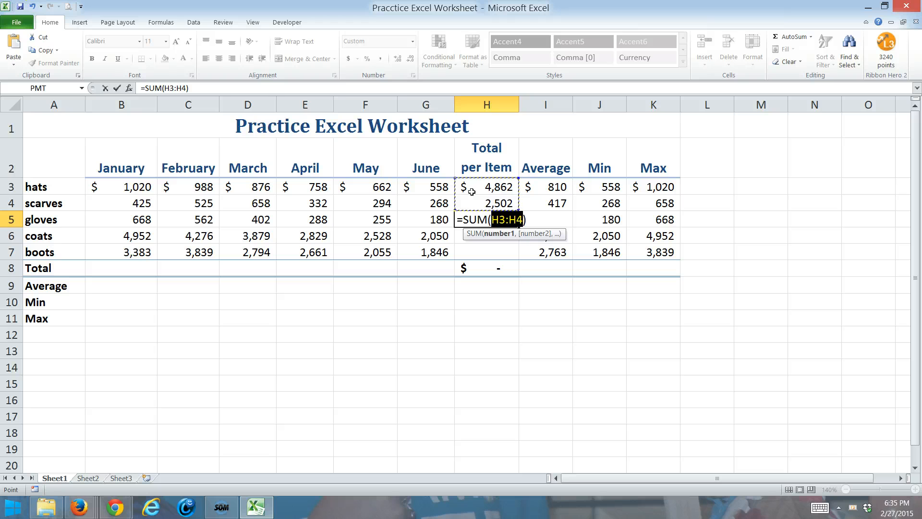
{"action": "left_click", "coordinate": [32, 7]}
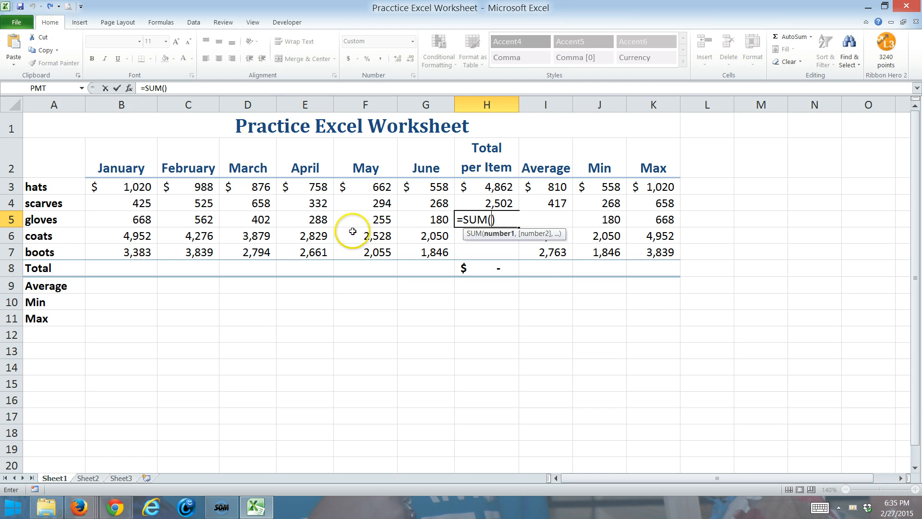
{"action": "key", "text": "Escape"}
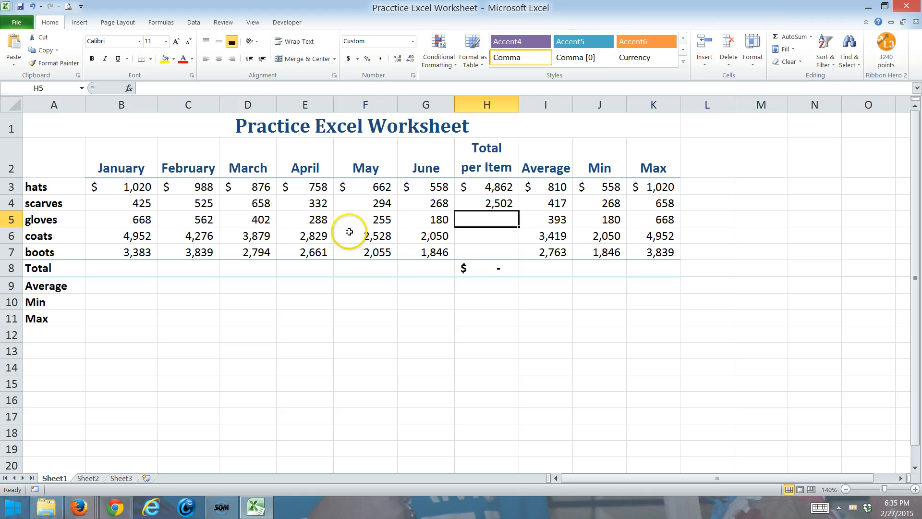
Step: Undo the AutoSum totals entered in H4 and H3
{"action": "left_click", "coordinate": [32, 7]}
{"action": "left_click", "coordinate": [33, 7]}
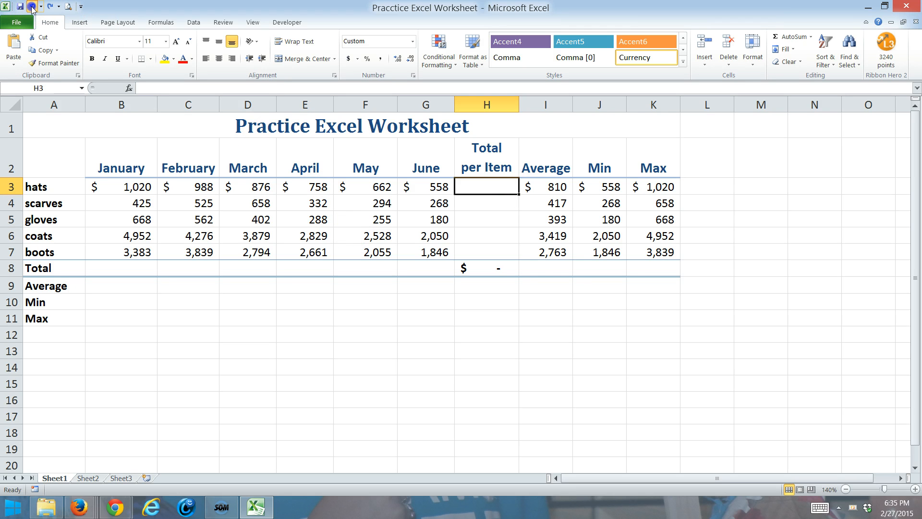
Step: Undo the clearing of the item totals in H3:H7 and total each month from January to June in B8:G8 with AutoSum
{"action": "left_click", "coordinate": [32, 7]}
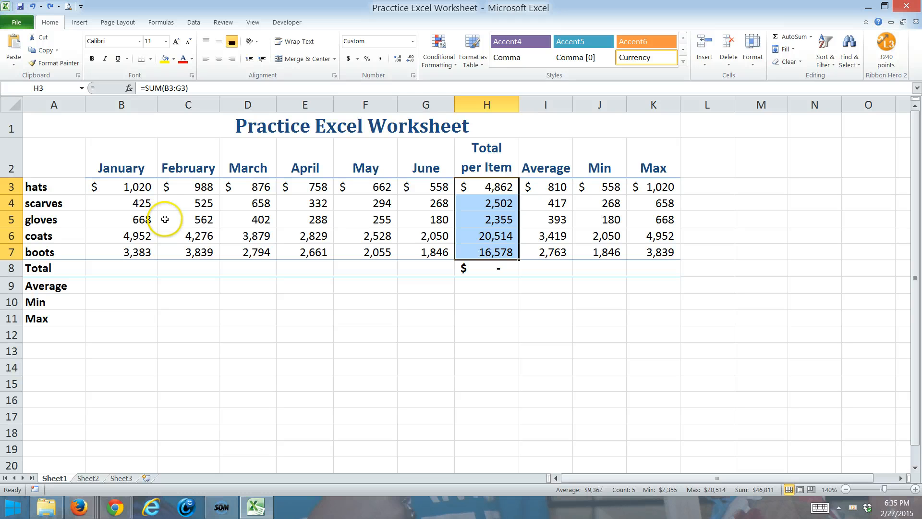
{"action": "left_click", "coordinate": [105, 267]}
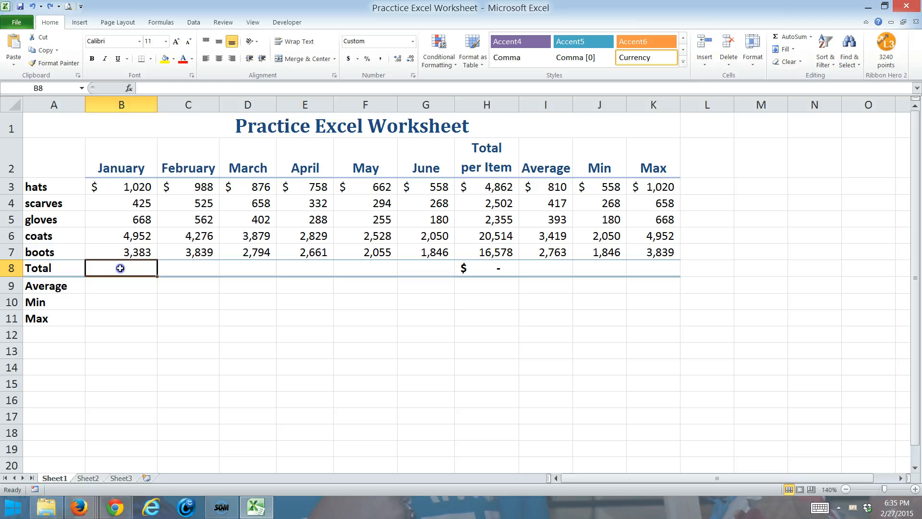
{"action": "left_click_drag", "start_coordinate": [120, 268], "coordinate": [424, 270]}
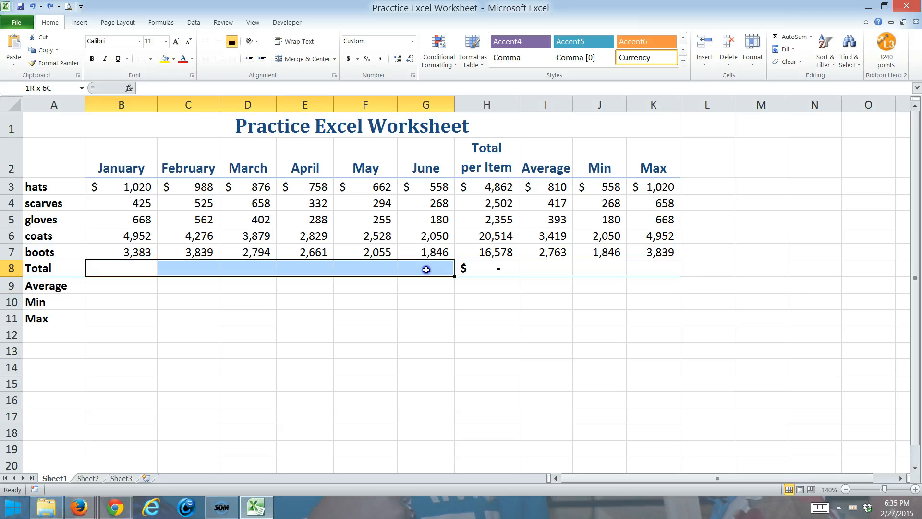
{"action": "left_click_drag", "start_coordinate": [123, 270], "coordinate": [433, 265]}
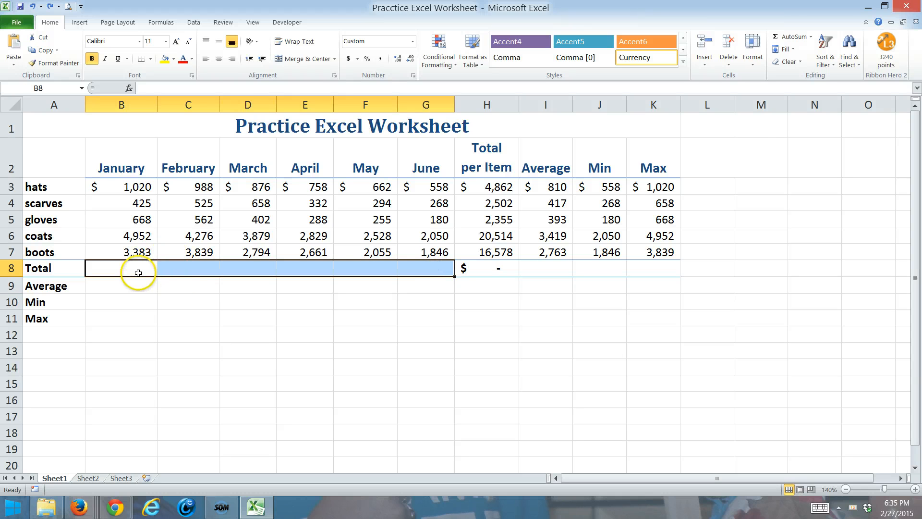
{"action": "left_click", "coordinate": [793, 37]}
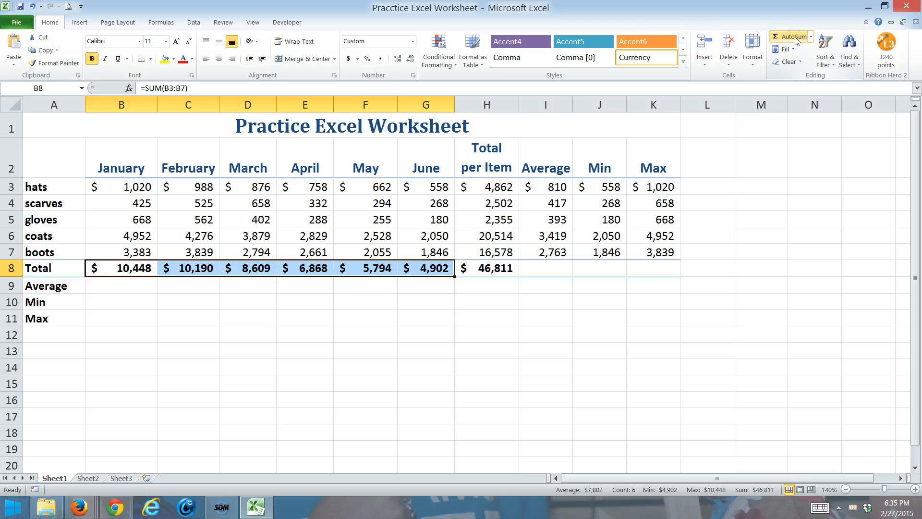
{"action": "left_click", "coordinate": [790, 35]}
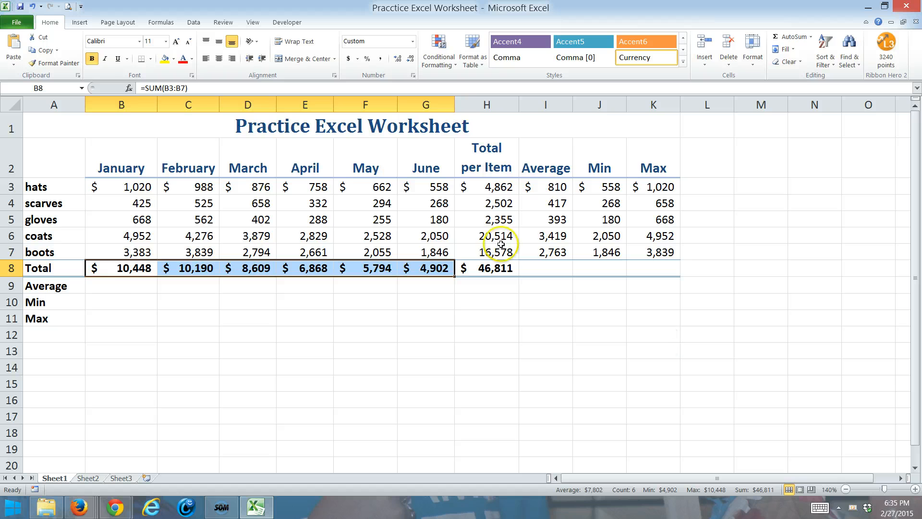
Step: Calculate January's average in B9 from the item values in B3:B7, excluding the Total row
{"action": "left_click", "coordinate": [113, 282]}
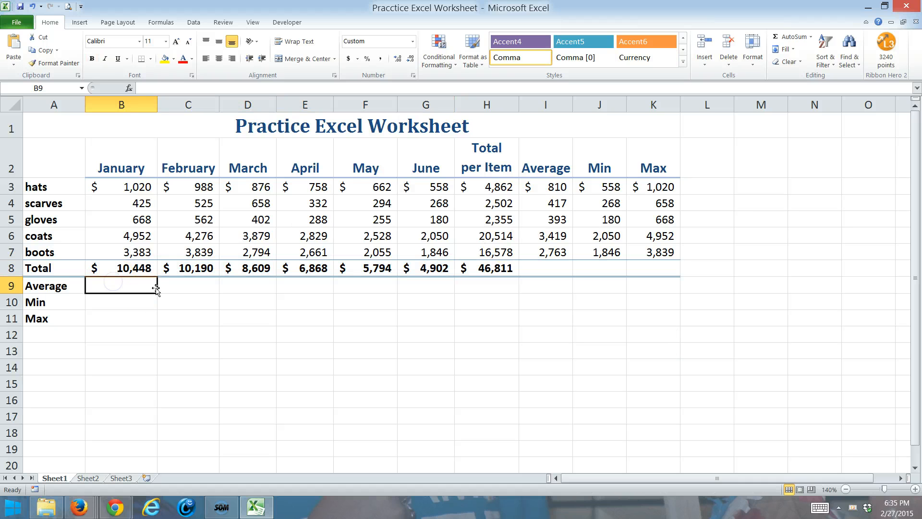
{"action": "left_click_drag", "start_coordinate": [127, 186], "coordinate": [135, 253]}
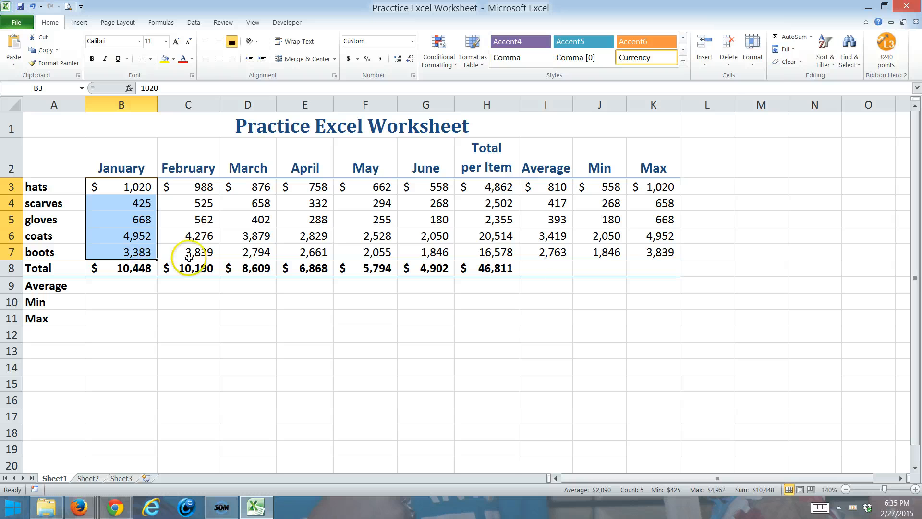
{"action": "left_click", "coordinate": [810, 36]}
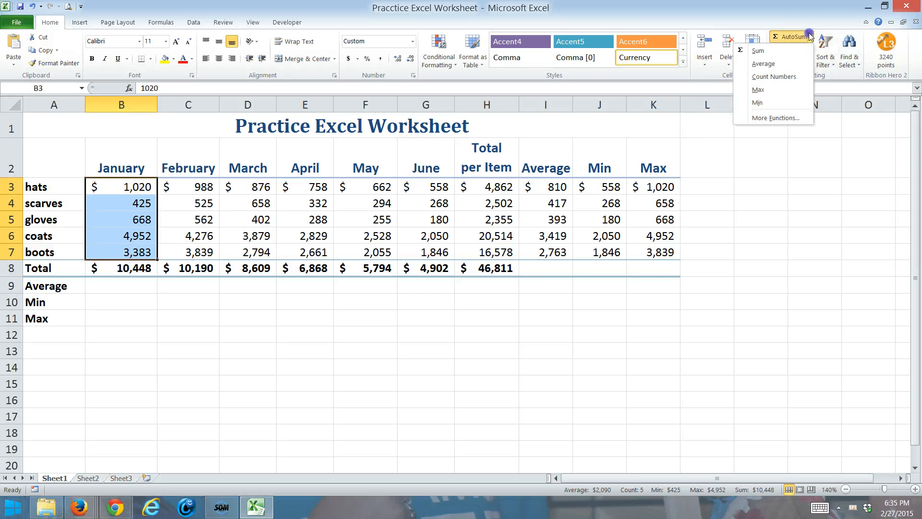
{"action": "left_click", "coordinate": [767, 64]}
{"action": "left_click", "coordinate": [125, 292]}
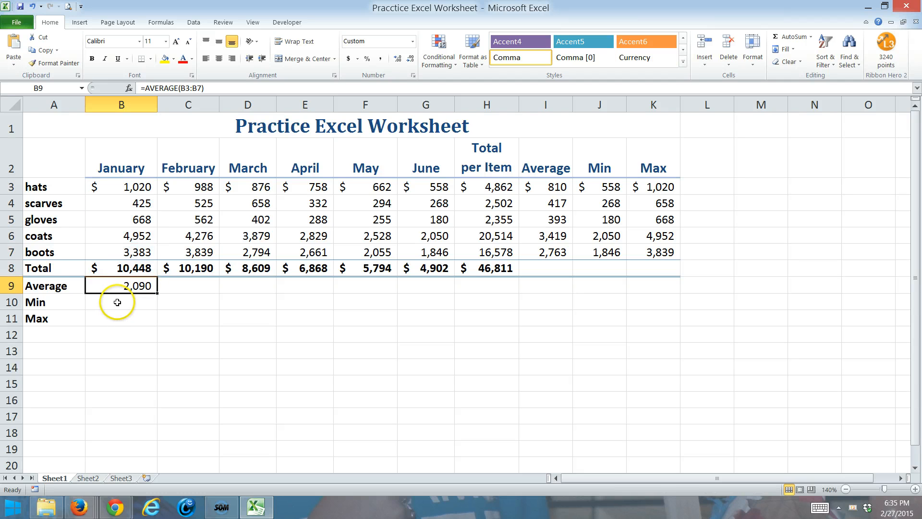
Step: Insert the Min function in B10 for January, correcting its range to B3:B7
{"action": "left_click", "coordinate": [120, 303]}
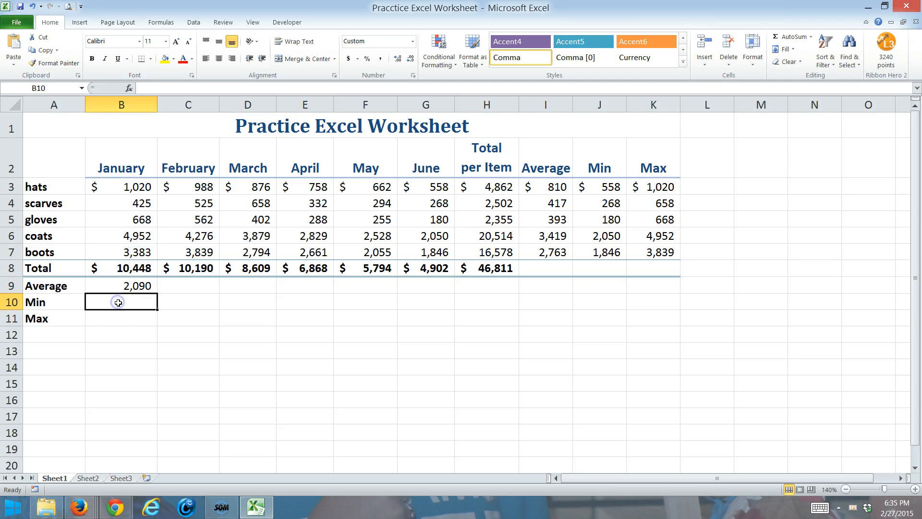
{"action": "left_click", "coordinate": [811, 37]}
{"action": "left_click", "coordinate": [760, 104]}
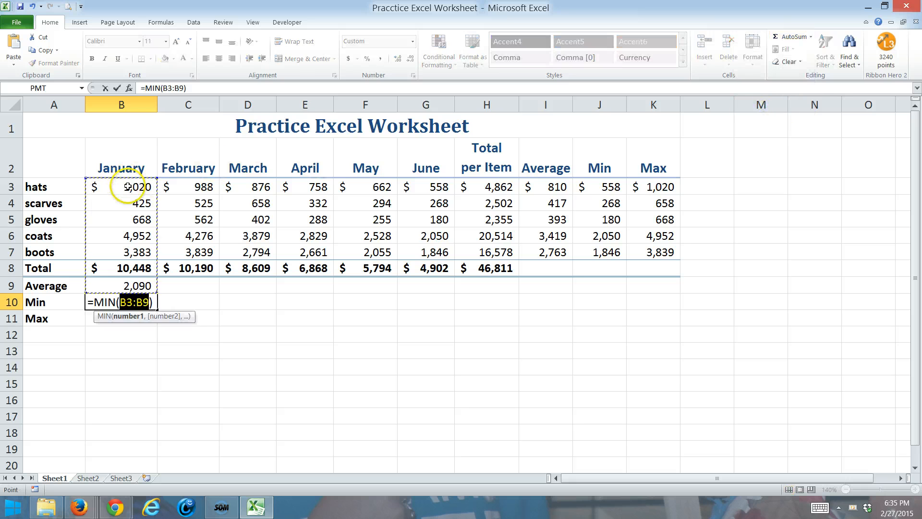
{"action": "left_click_drag", "start_coordinate": [125, 186], "coordinate": [142, 251]}
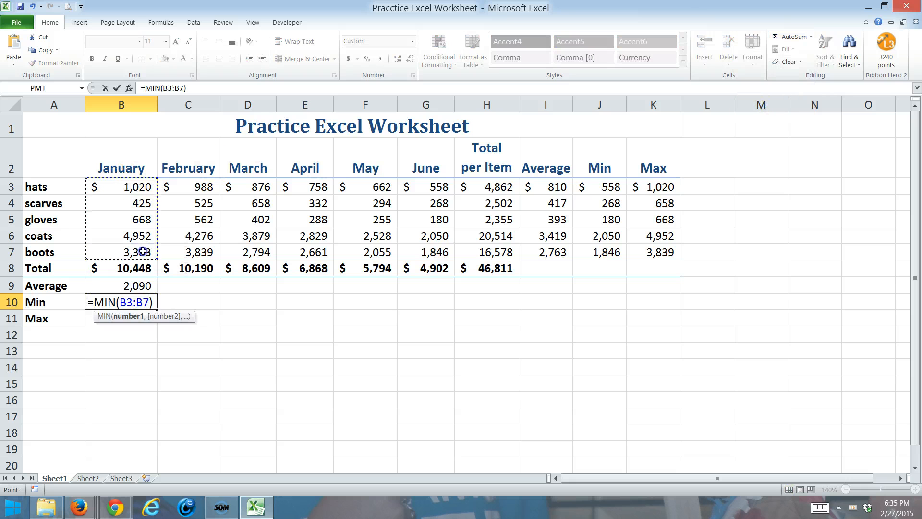
{"action": "key", "text": "Return"}
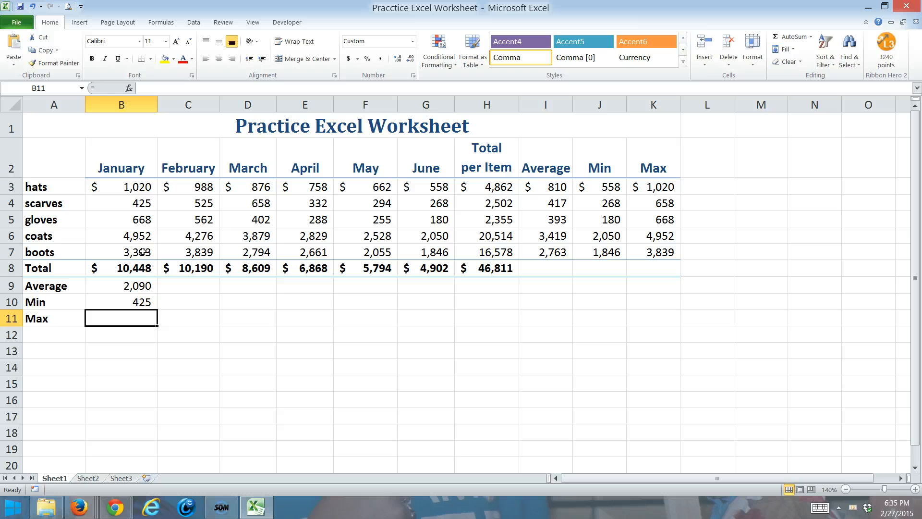
Step: Insert the Max function in B11 for January, correcting its range to B3:B7
{"action": "left_click", "coordinate": [810, 37]}
{"action": "left_click", "coordinate": [786, 89]}
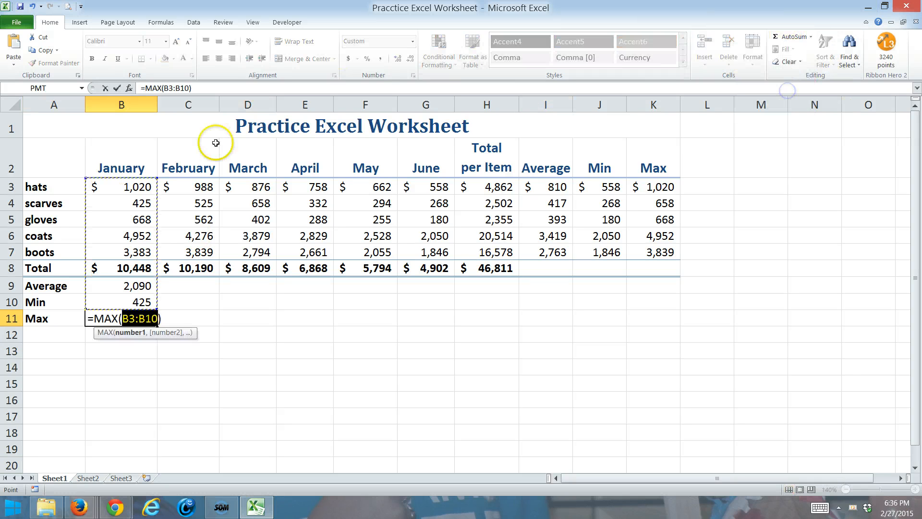
{"action": "left_click_drag", "start_coordinate": [123, 185], "coordinate": [124, 251]}
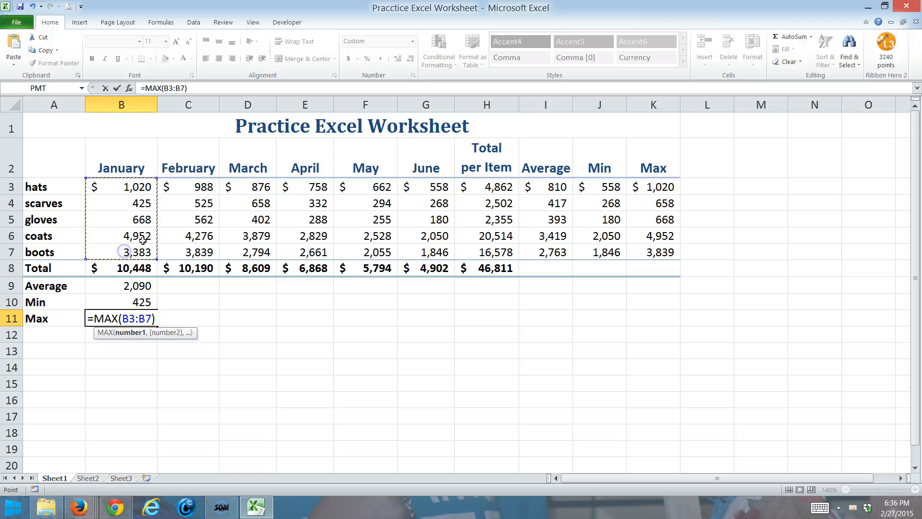
{"action": "key", "text": "Return"}
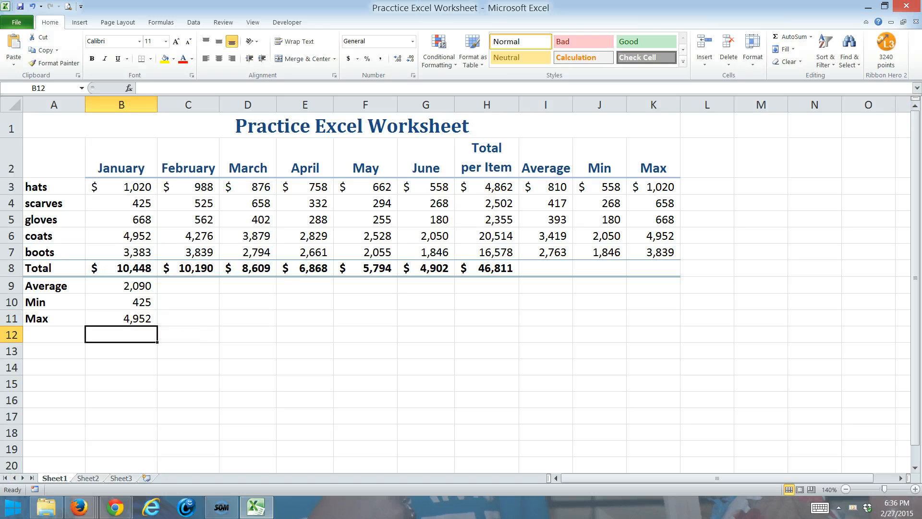
Step: Fill the January Average, Min and Max formulas in B9:B11 across through June in column G
{"action": "left_click", "coordinate": [131, 286]}
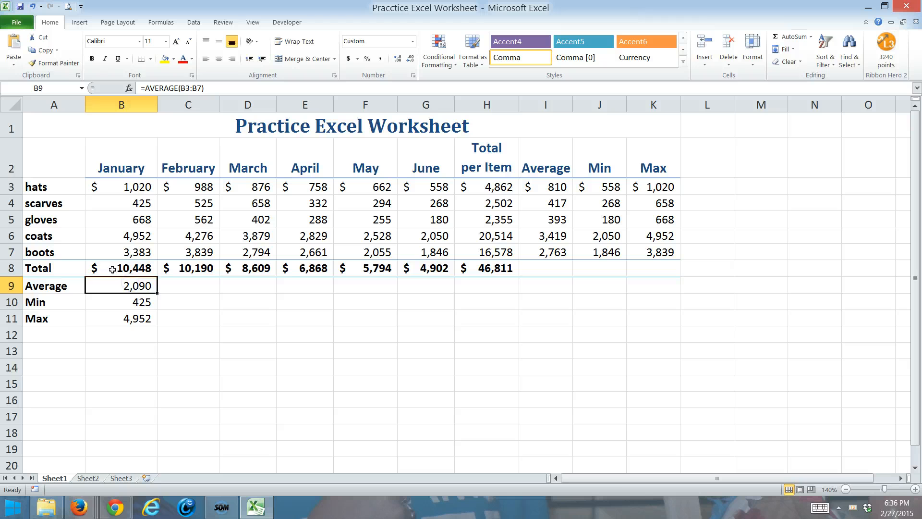
{"action": "left_click_drag", "start_coordinate": [113, 286], "coordinate": [121, 318]}
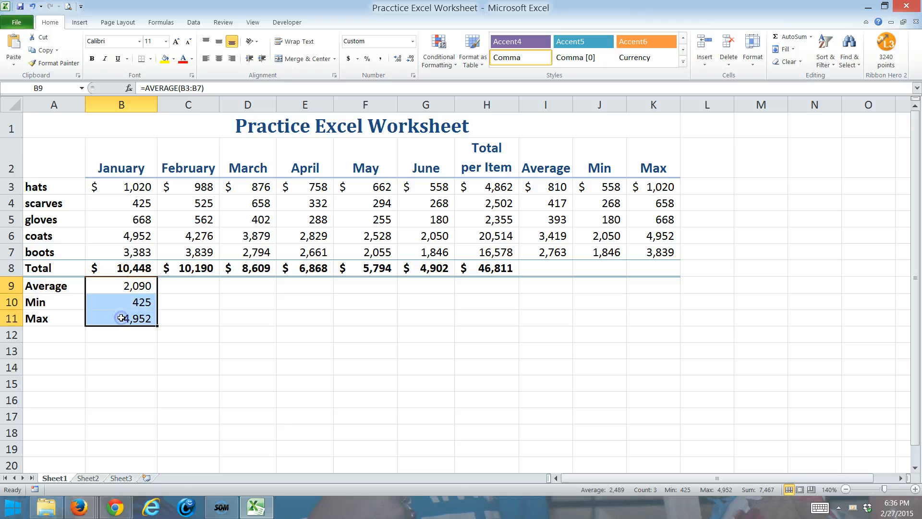
{"action": "left_click_drag", "start_coordinate": [157, 326], "coordinate": [444, 333]}
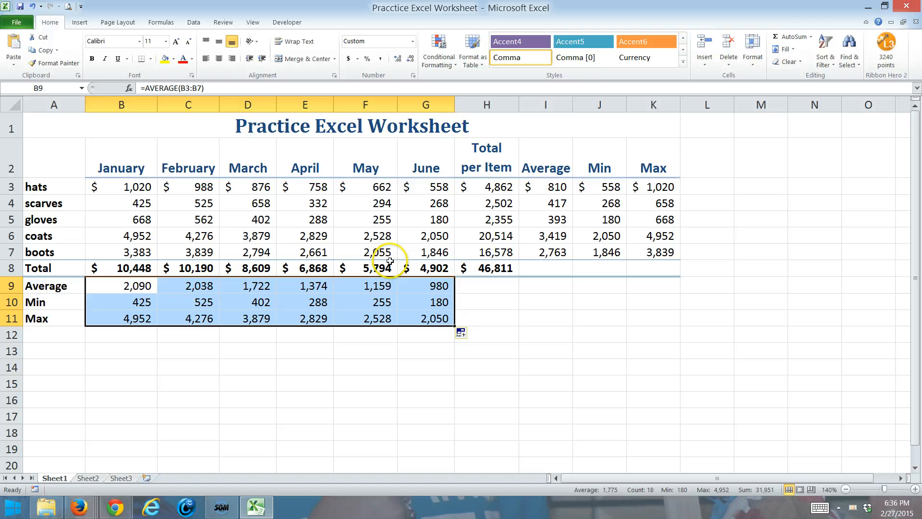
{"action": "left_click", "coordinate": [325, 358]}
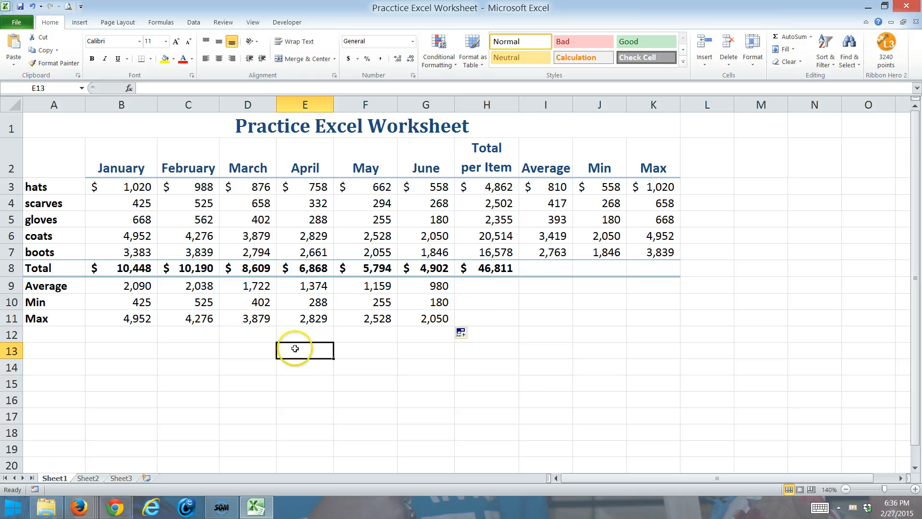
Step: List the operators =, +, - and * as text in cells D15 to D18 below the table
{"action": "scroll", "coordinate": [300, 358], "scroll_direction": "down", "scroll_amount": 1}
{"action": "left_click", "coordinate": [272, 295]}
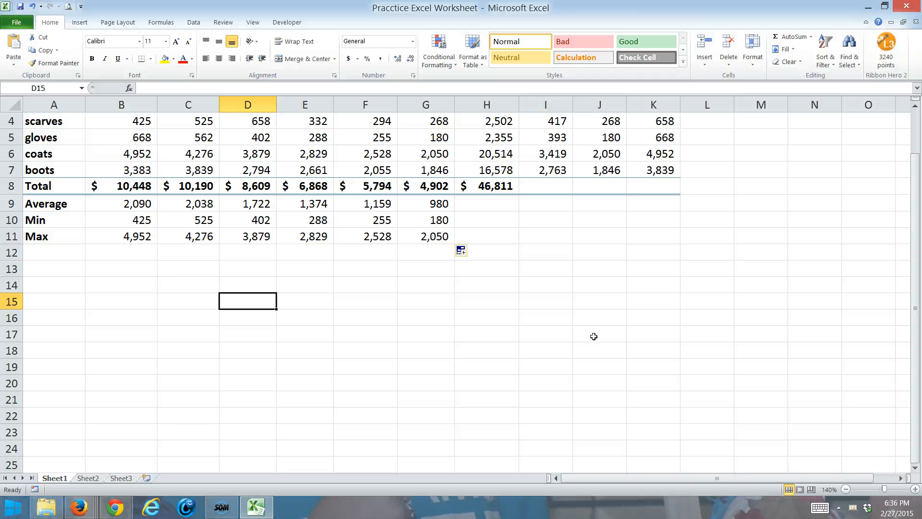
{"action": "type", "text": "="}
{"action": "key", "text": "BackSpace"}
{"action": "type", "text": "'="}
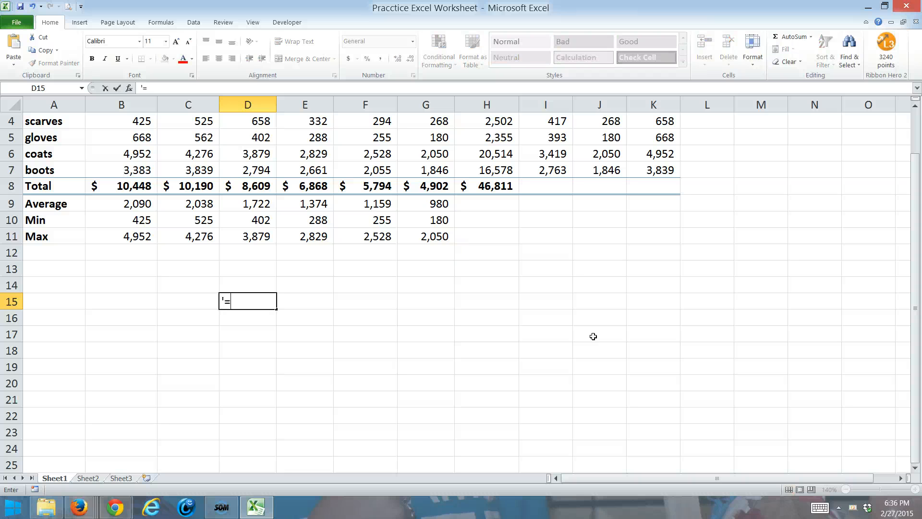
{"action": "key", "text": "Return"}
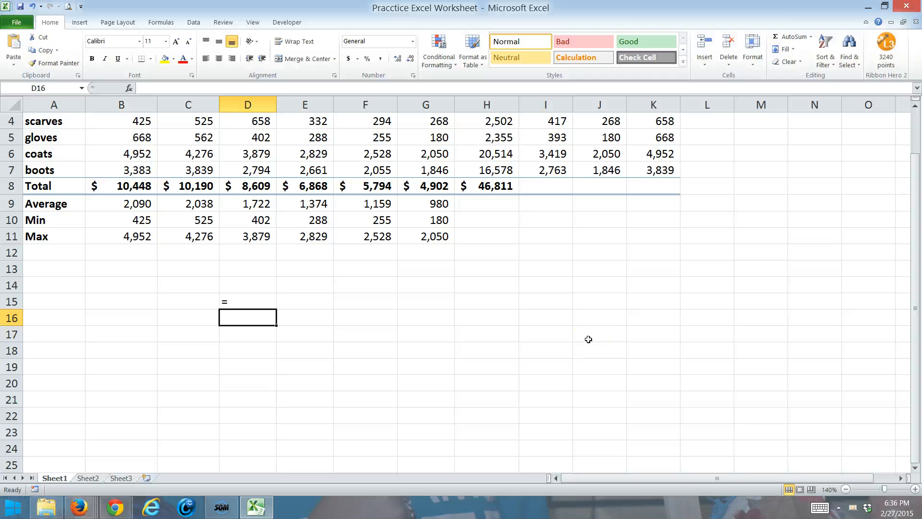
{"action": "type", "text": "'+"}
{"action": "key", "text": "Return"}
{"action": "type", "text": "'-"}
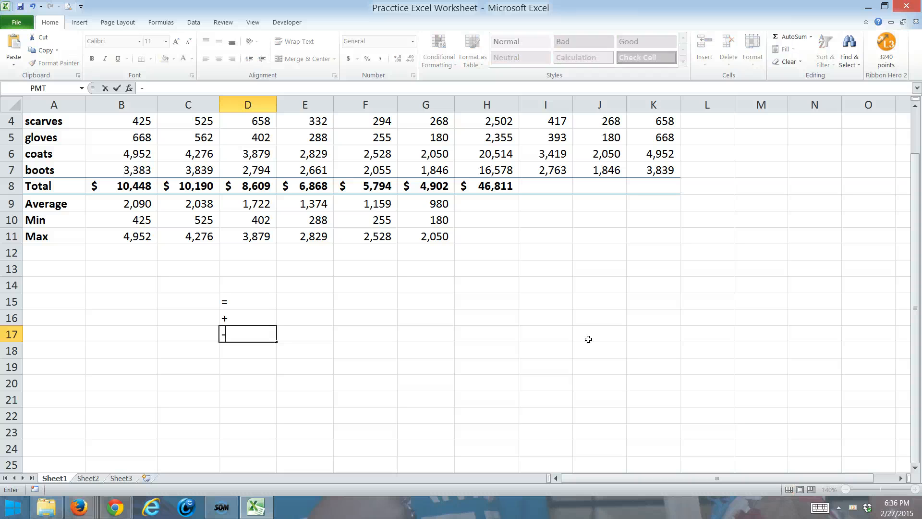
{"action": "key", "text": "Return"}
{"action": "type", "text": "*"}
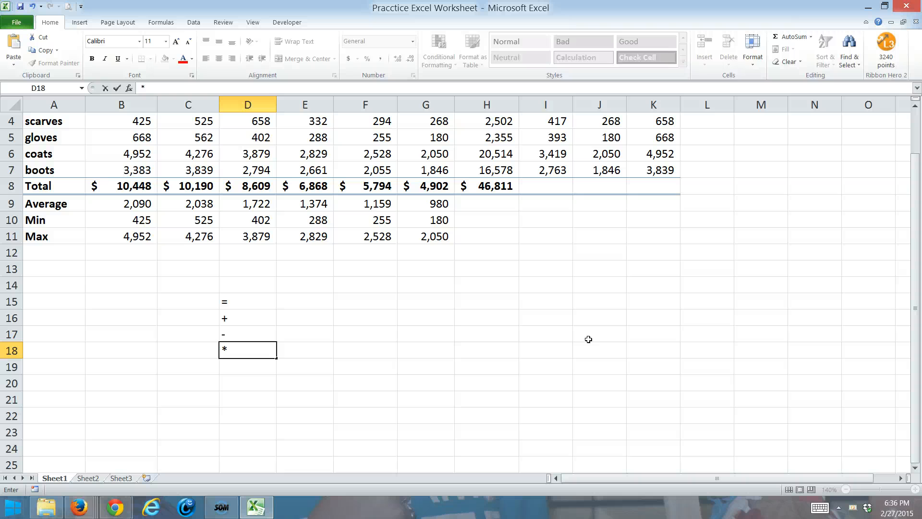
{"action": "left_click", "coordinate": [589, 339]}
Step: Continue the operator list with /, ^ and % as text in cells D19 to D21
{"action": "key", "text": "Left"}
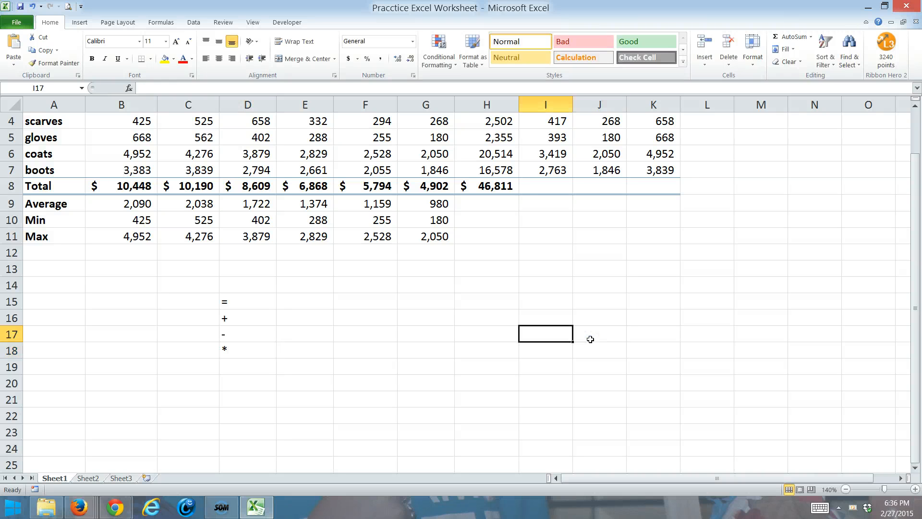
{"action": "key", "text": "Left"}
{"action": "key", "text": "Left"}
{"action": "key", "text": "Left"}
{"action": "key", "text": "Left"}
{"action": "key", "text": "Down"}
{"action": "key", "text": "Down"}
{"action": "key", "text": "Left"}
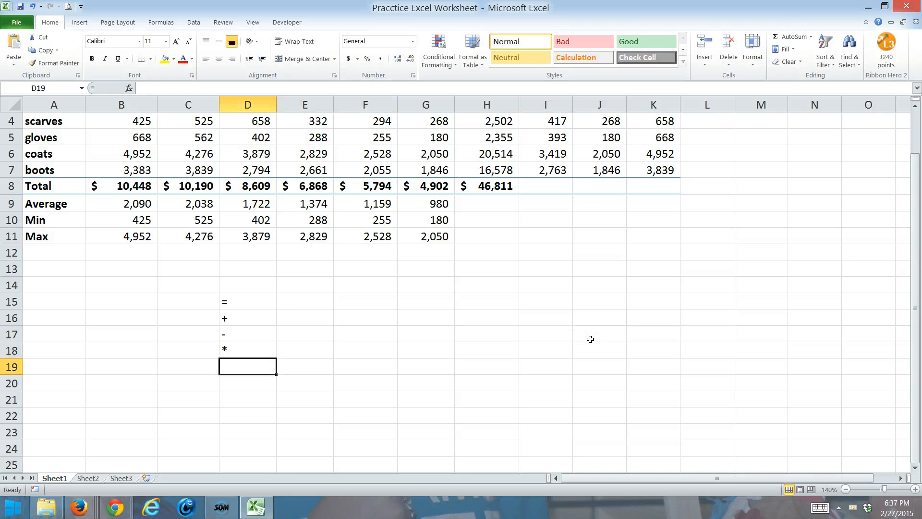
{"action": "type", "text": "'/"}
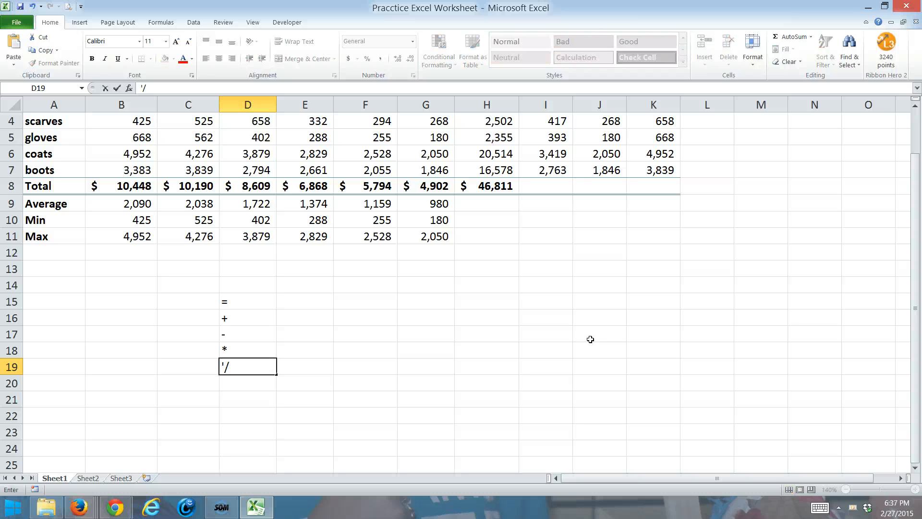
{"action": "key", "text": "Return"}
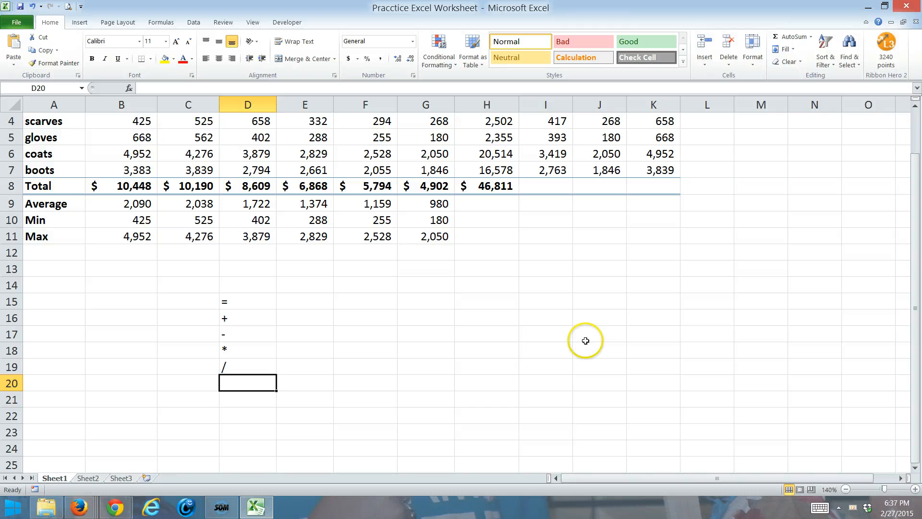
{"action": "type", "text": "^"}
{"action": "key", "text": "Return"}
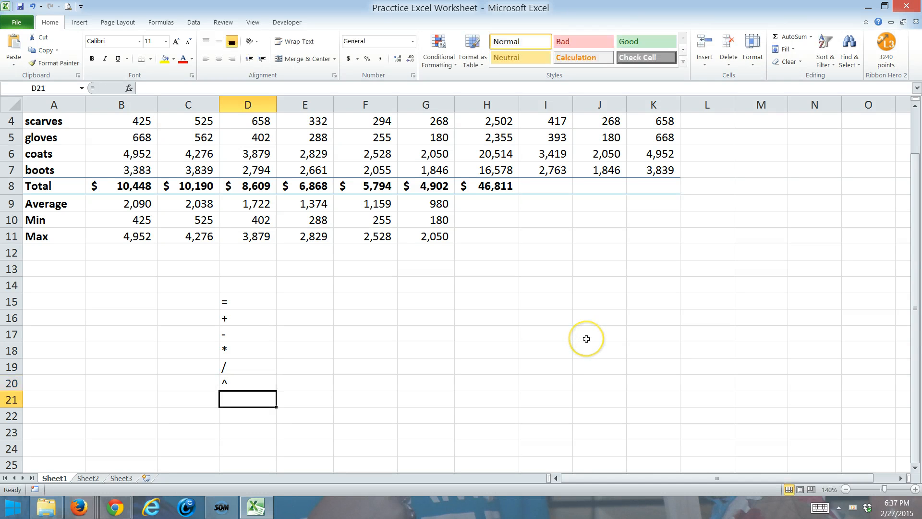
{"action": "type", "text": "%"}
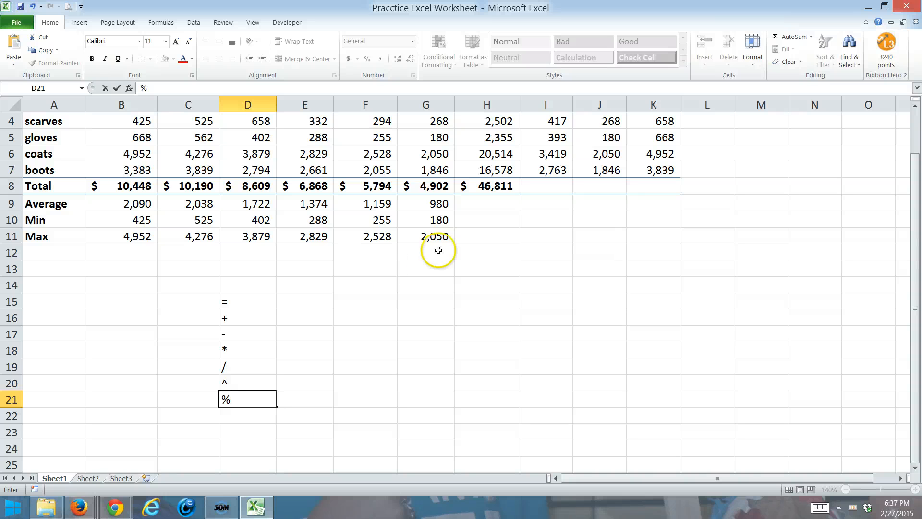
Step: Enter the formula =(6+8)*7 in E15 beside the equals sign of the operator list
{"action": "left_click", "coordinate": [313, 296]}
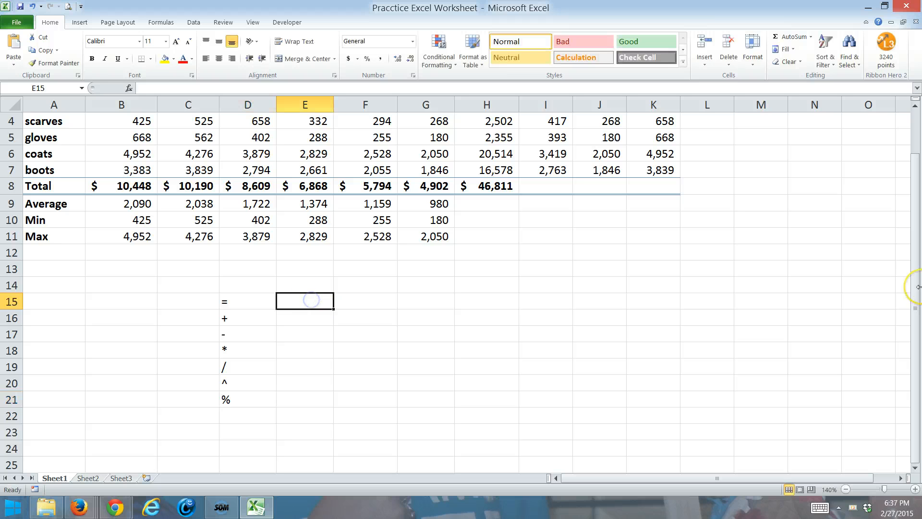
{"action": "type", "text": "="}
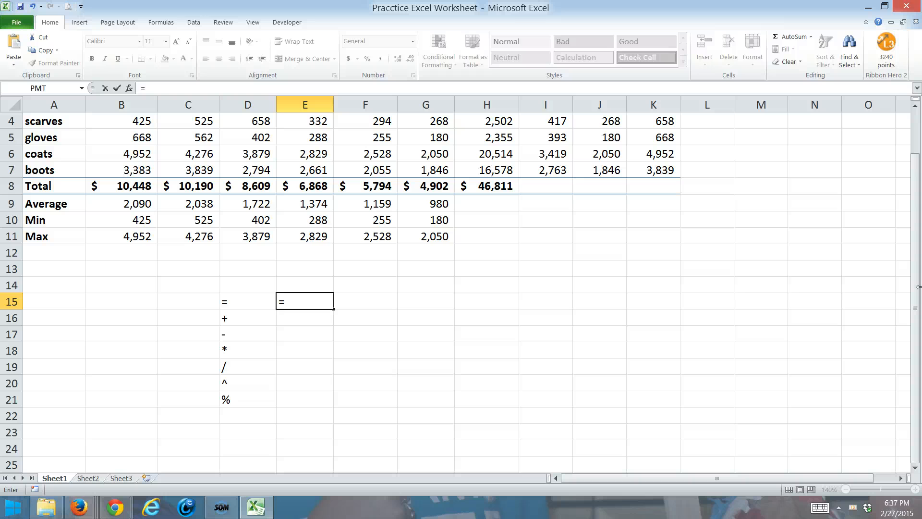
{"action": "type", "text": "(6+8)*7"}
{"action": "key", "text": "Return"}
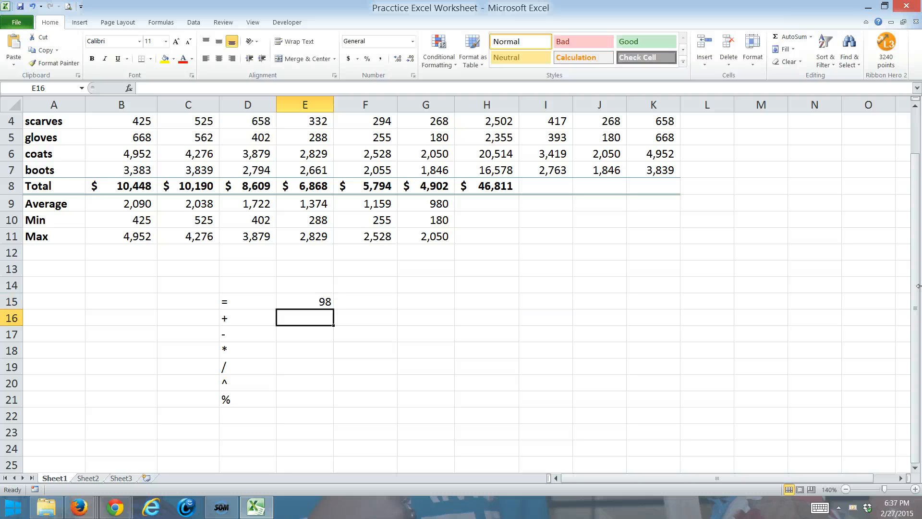
Step: Enter the formula =6+8*7 without parentheses in E16 beside the plus sign of the operator list
{"action": "type", "text": "="}
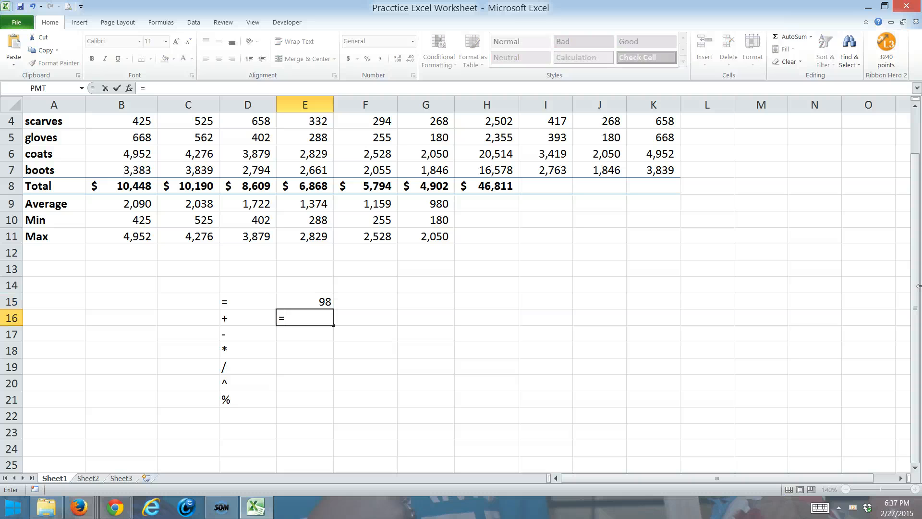
{"action": "type", "text": "6+8*7"}
{"action": "key", "text": "Return"}
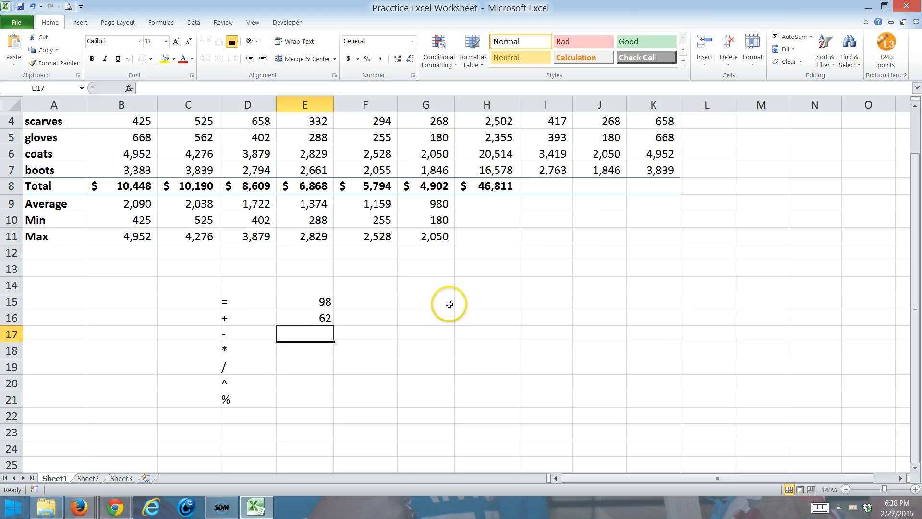
Step: Delete the operator list and its example formulas from D15:E21
{"action": "scroll", "coordinate": [448, 304], "scroll_direction": "up", "scroll_amount": 1}
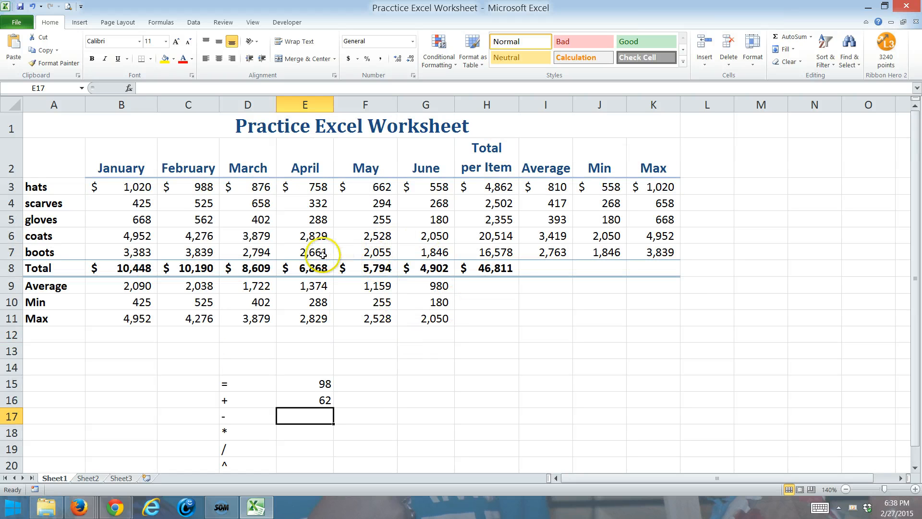
{"action": "scroll", "coordinate": [301, 279], "scroll_direction": "down", "scroll_amount": 2}
{"action": "left_click_drag", "start_coordinate": [238, 252], "coordinate": [327, 353]}
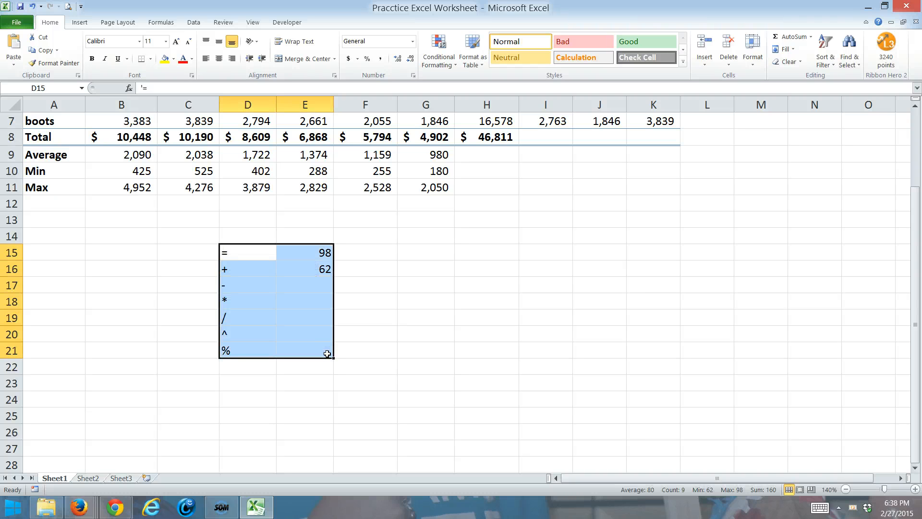
{"action": "key", "text": "Delete"}
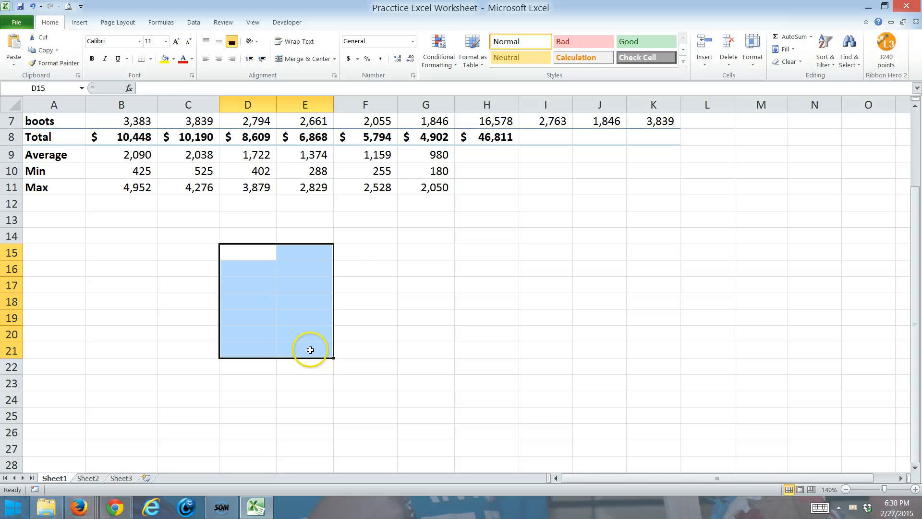
Step: Label cell A14 below the monthly statistics as Profit
{"action": "scroll", "coordinate": [288, 330], "scroll_direction": "up", "scroll_amount": 2}
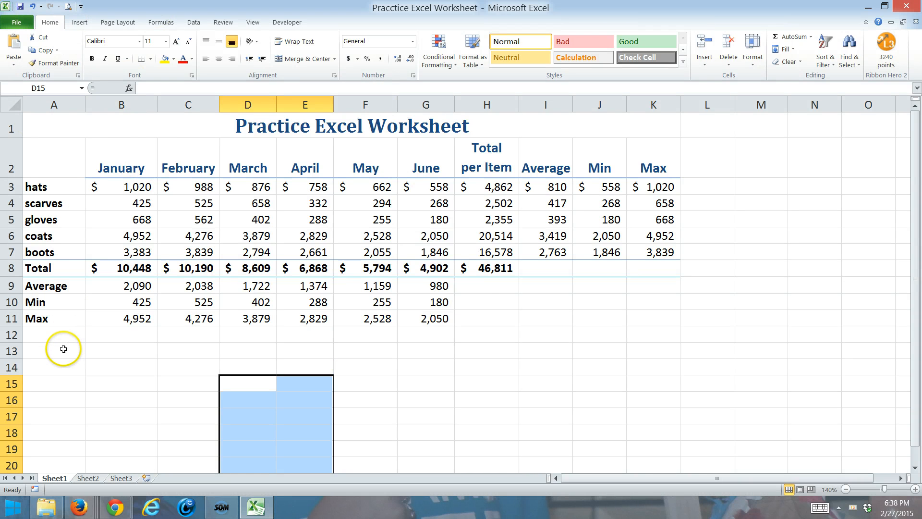
{"action": "left_click", "coordinate": [41, 368]}
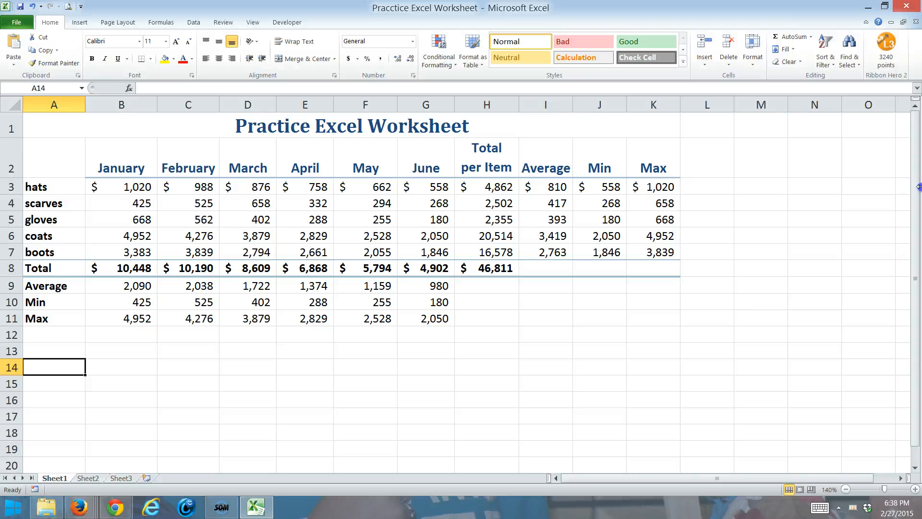
{"action": "type", "text": "Profit"}
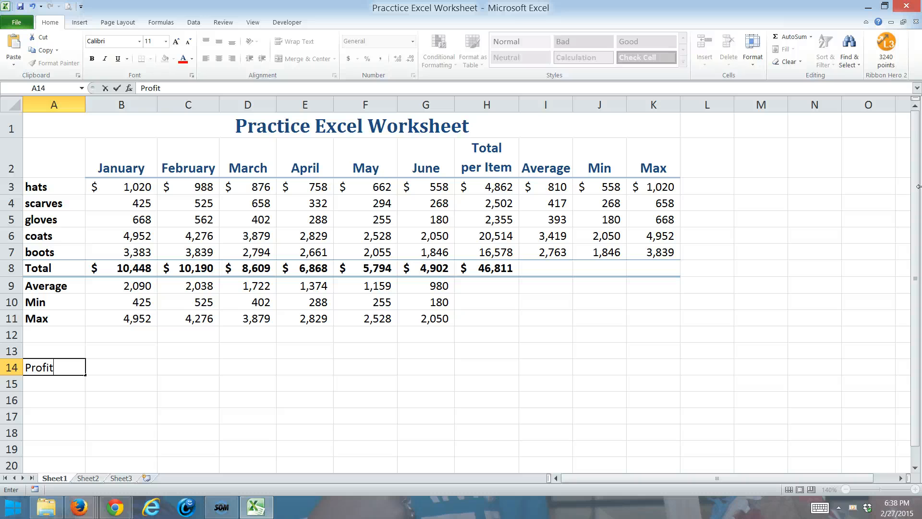
{"action": "key", "text": "Tab"}
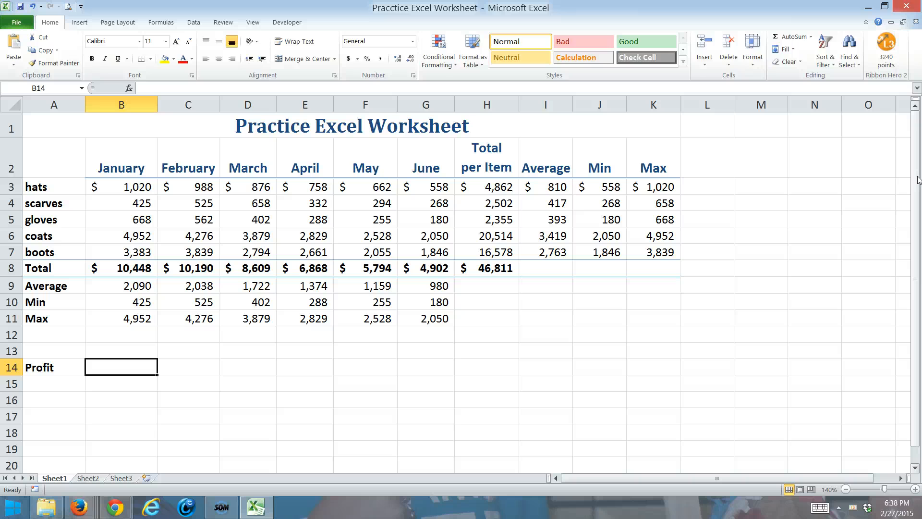
Step: Calculate the January profit in B14 with the formula =B8*15%
{"action": "type", "text": "="}
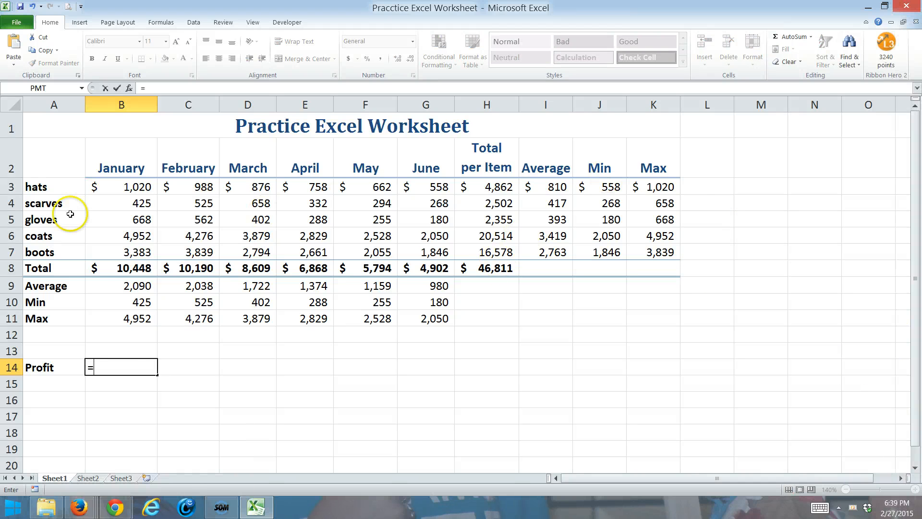
{"action": "left_click", "coordinate": [110, 274]}
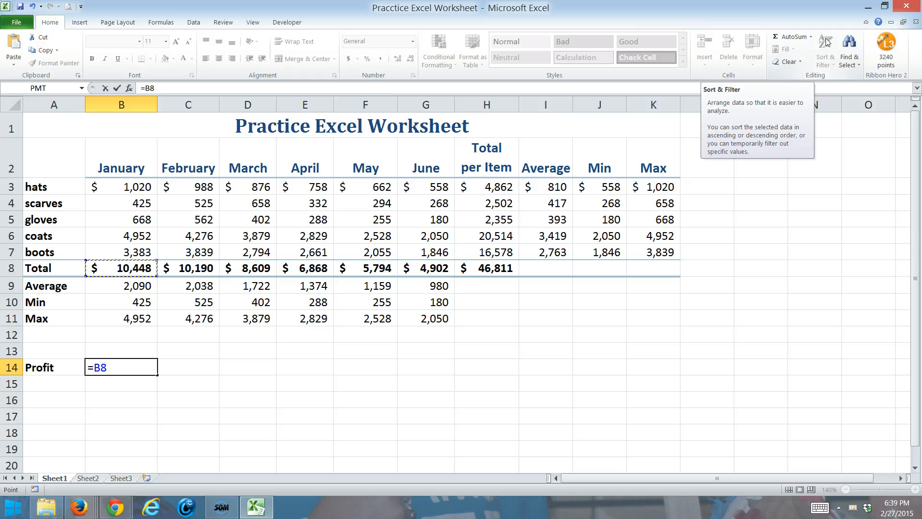
{"action": "type", "text": "*"}
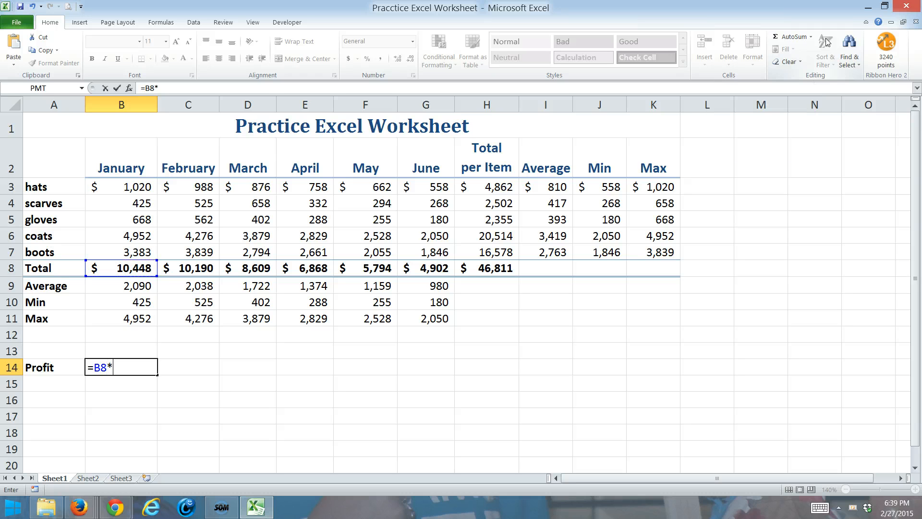
{"action": "type", "text": "15%"}
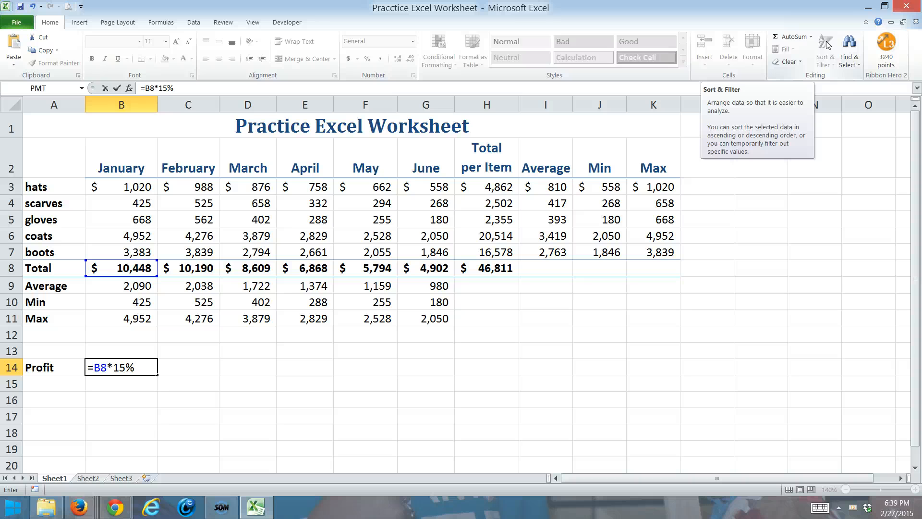
{"action": "key", "text": "Return"}
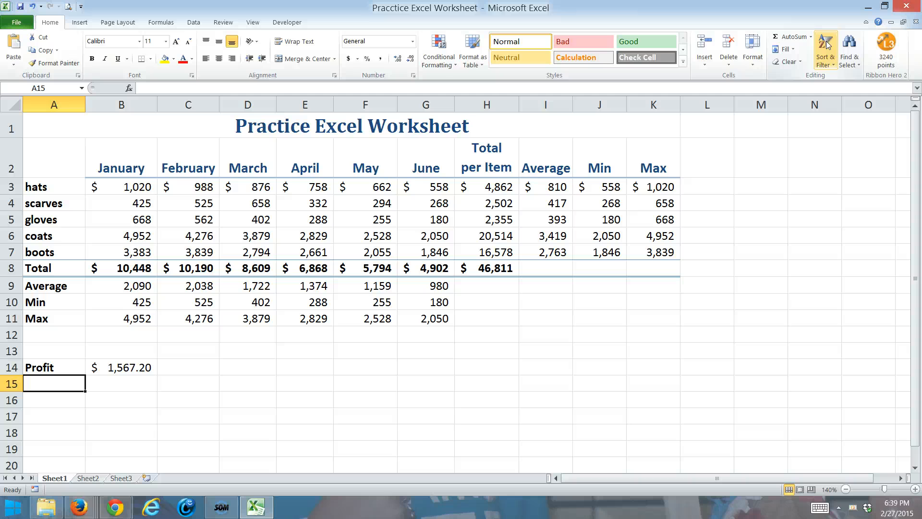
Step: Fill the Profit formula from B14 across through H14 and autofit the widths of columns D and E
{"action": "left_click", "coordinate": [110, 365]}
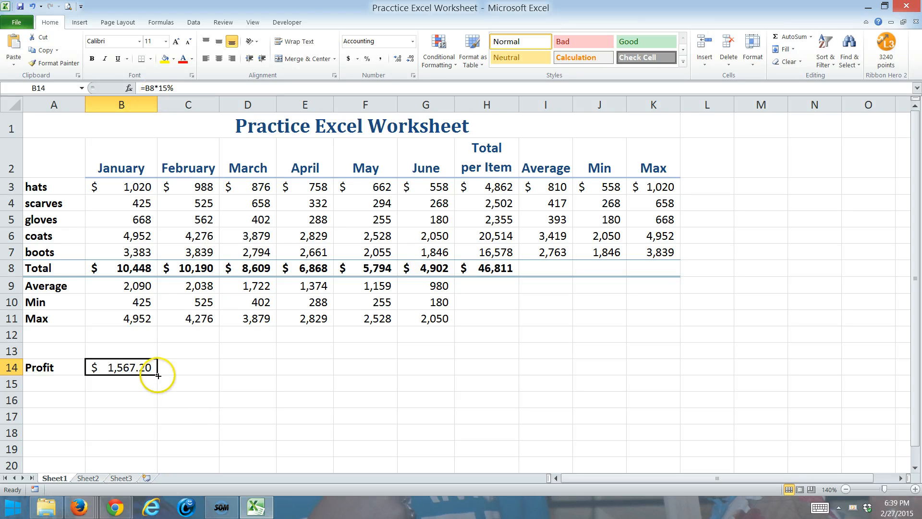
{"action": "left_click_drag", "start_coordinate": [157, 375], "coordinate": [490, 382]}
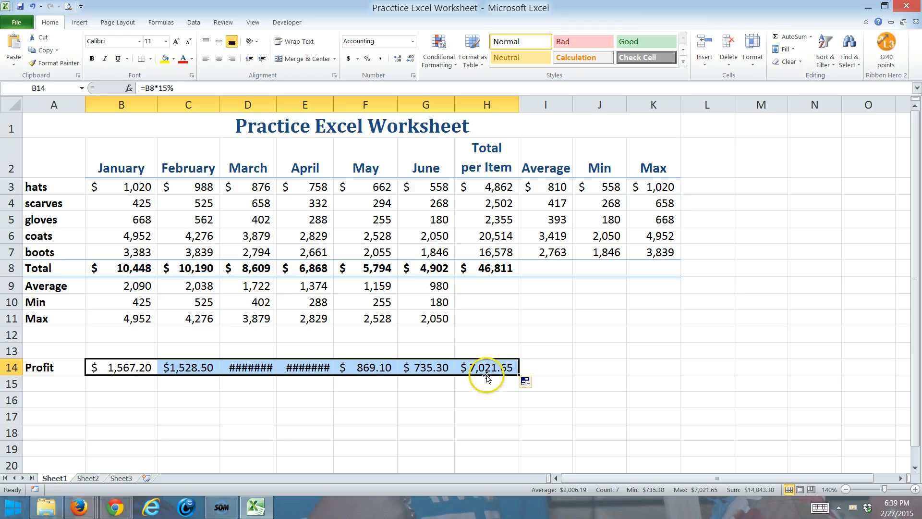
{"action": "left_click", "coordinate": [253, 366]}
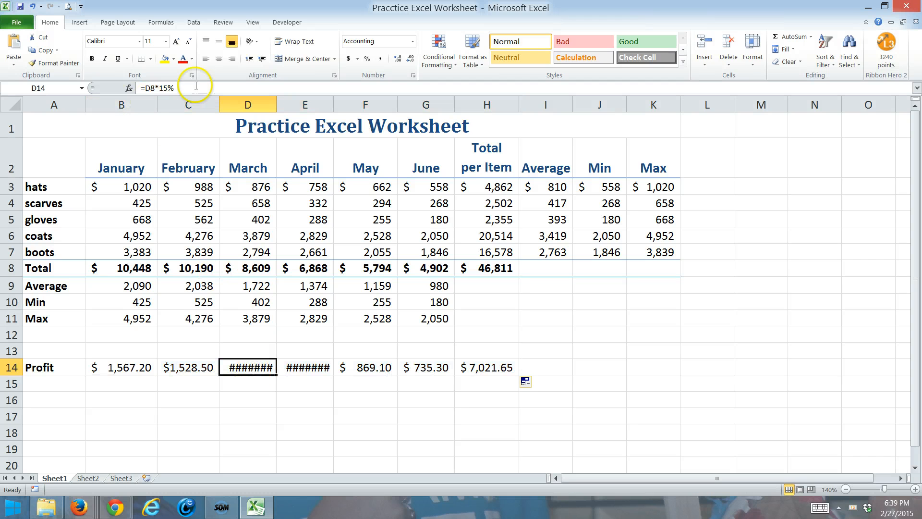
{"action": "left_click", "coordinate": [249, 361]}
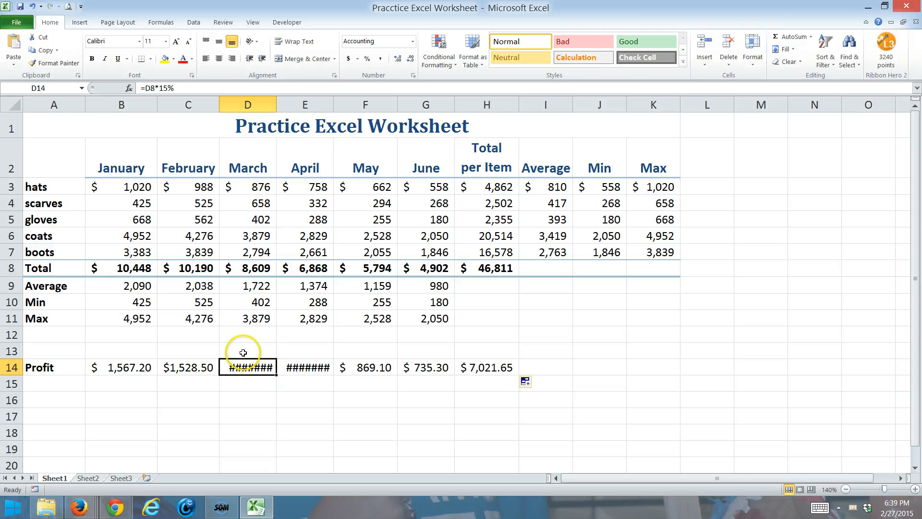
{"action": "double_click", "coordinate": [276, 103]}
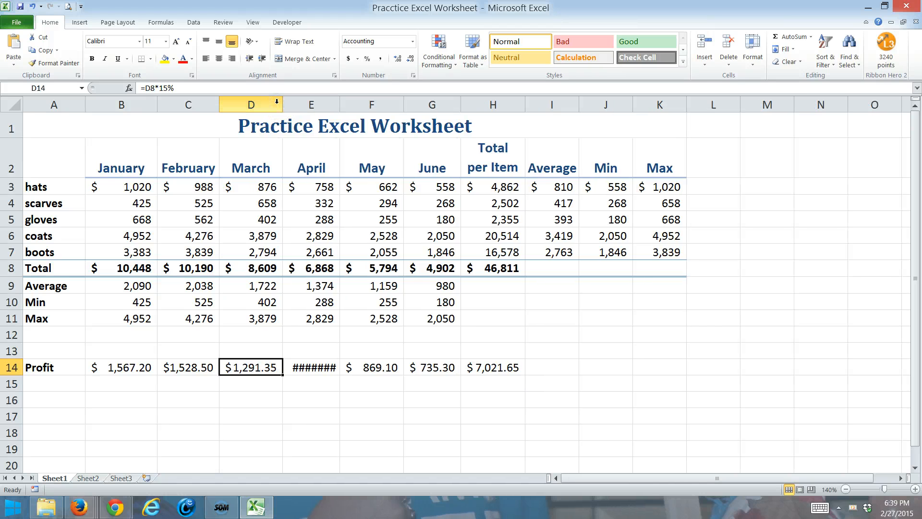
{"action": "double_click", "coordinate": [340, 102]}
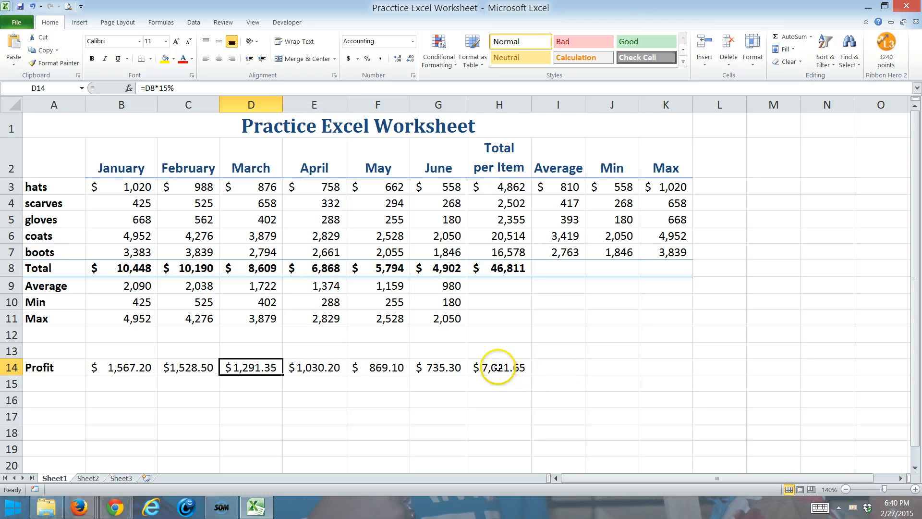
Step: Replace the formula in H14 with an AutoSum of the monthly profits
{"action": "left_click", "coordinate": [516, 364]}
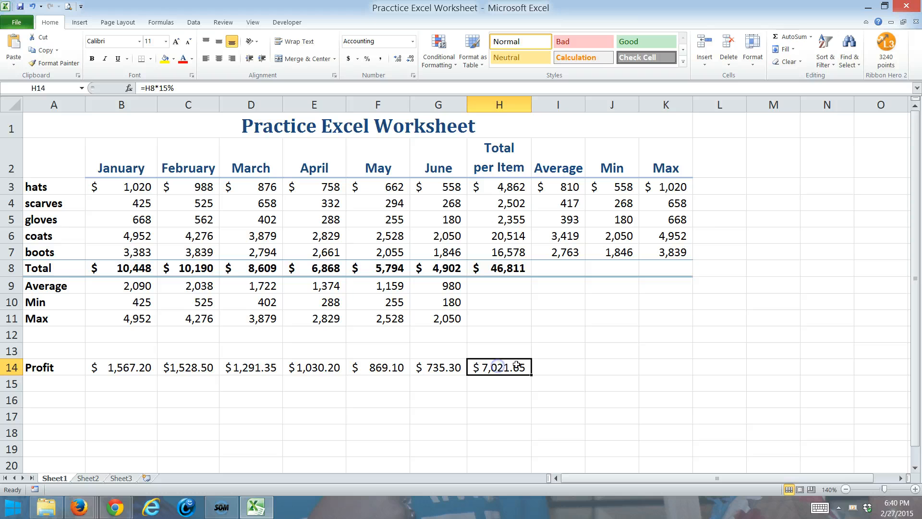
{"action": "left_click", "coordinate": [787, 37]}
{"action": "key", "text": "Return"}
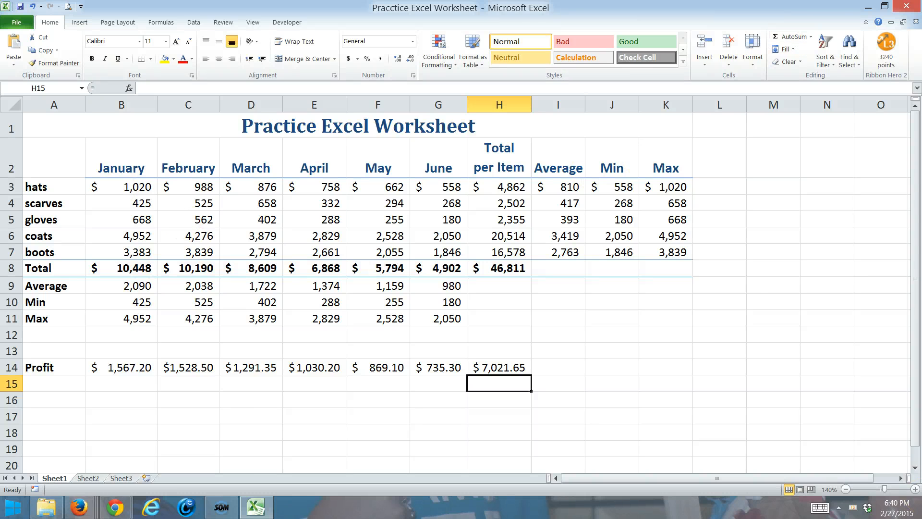
Step: Apply the Total cell style to the Profit row, A14:H14
{"action": "left_click", "coordinate": [40, 364]}
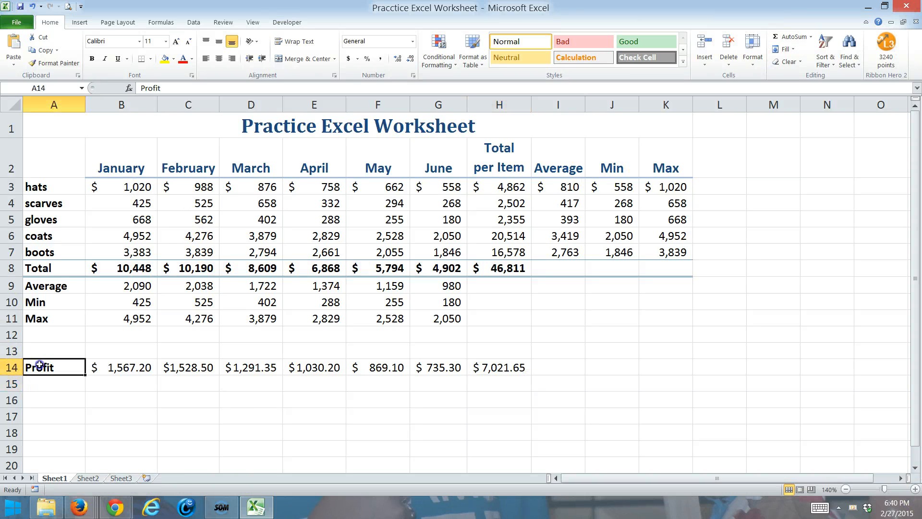
{"action": "left_click_drag", "start_coordinate": [95, 357], "coordinate": [522, 367]}
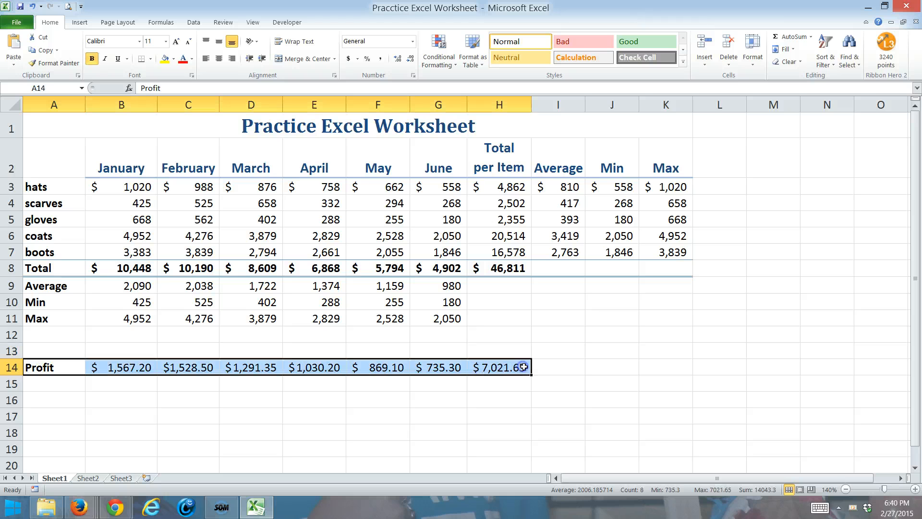
{"action": "left_click", "coordinate": [683, 64]}
{"action": "left_click", "coordinate": [649, 117]}
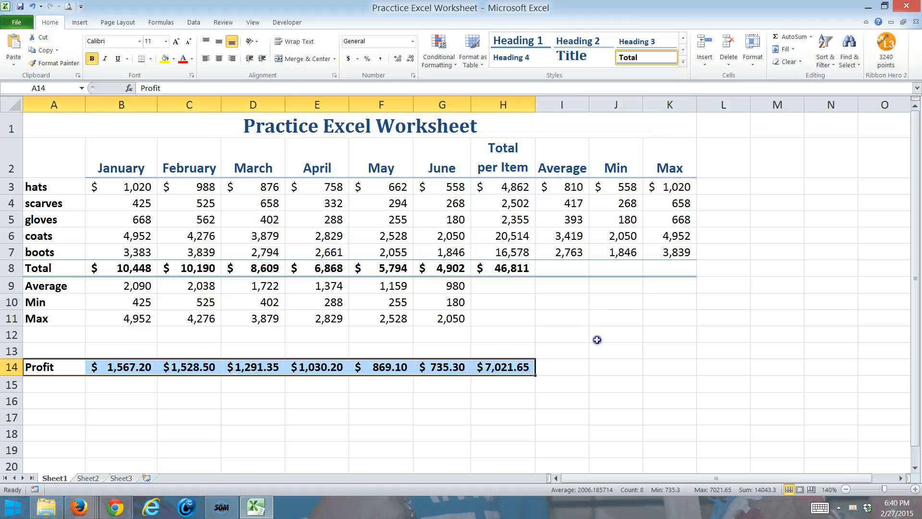
{"action": "left_click", "coordinate": [597, 340]}
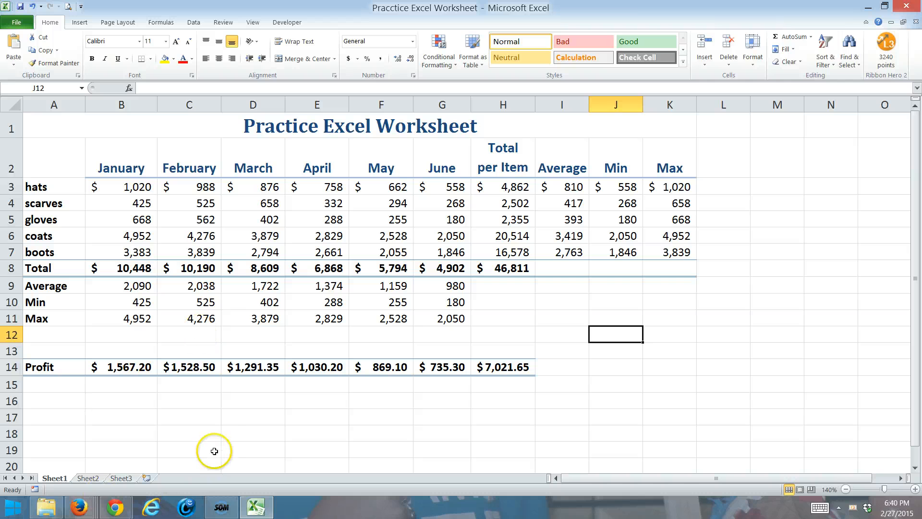
{"action": "mouse_move", "coordinate": [221, 510]}
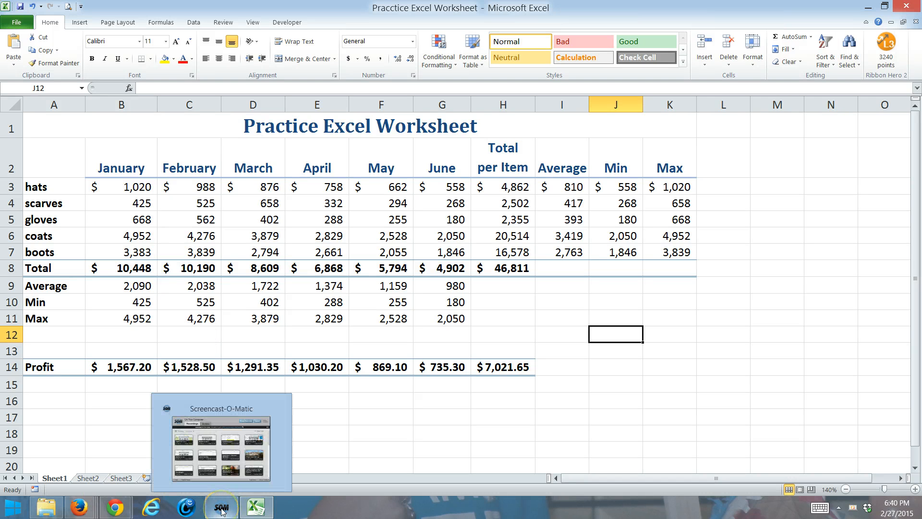